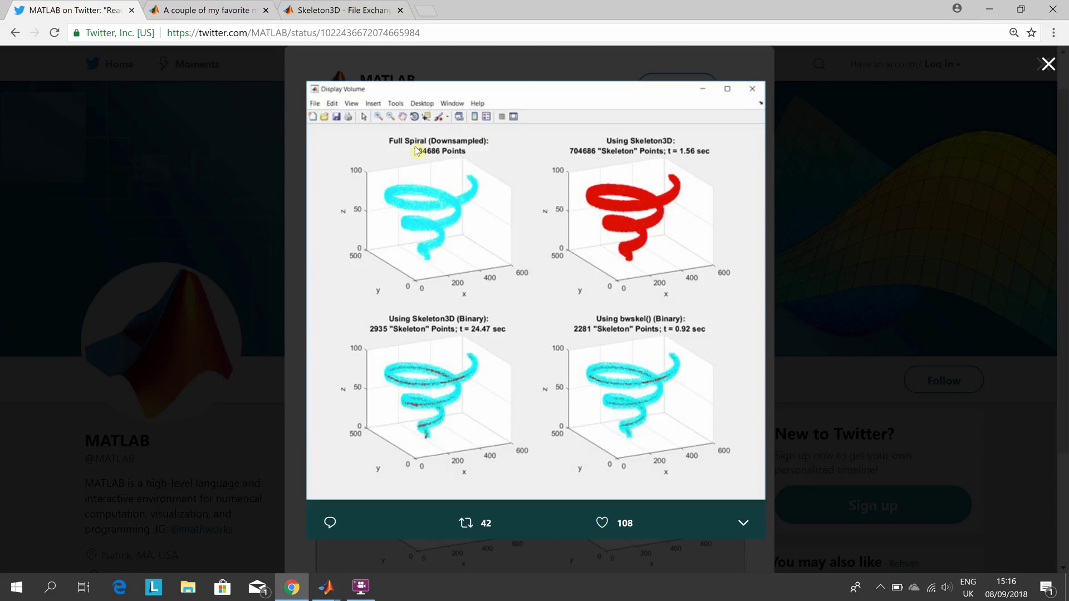
Step: Dismiss the enlarged spiral image and bring up the 'A couple of my favorite new Image Processing Toolbox functions' post
left_click(247, 76)
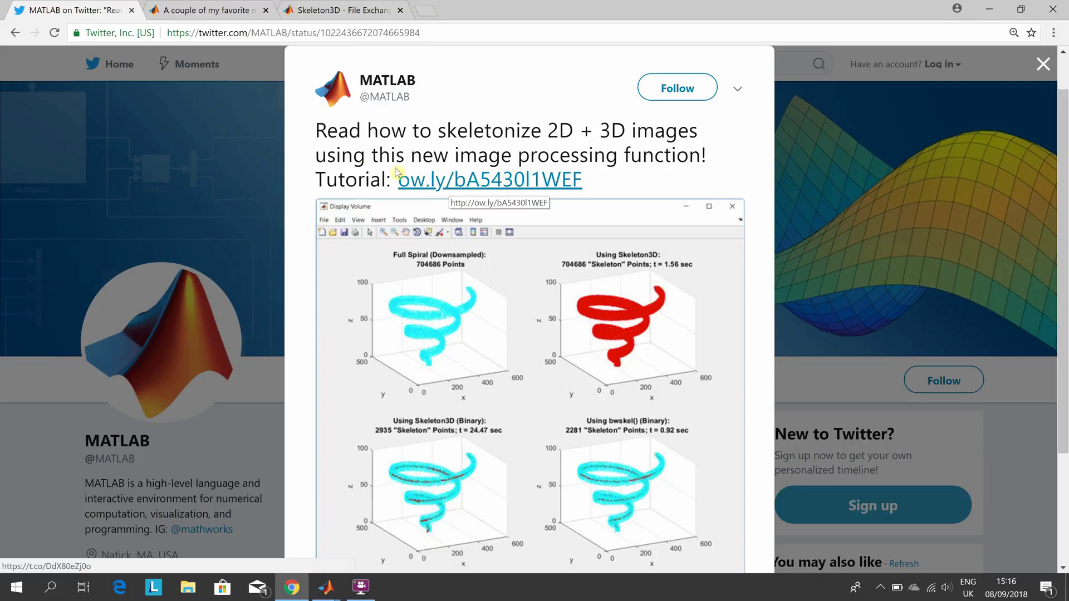
left_click(215, 10)
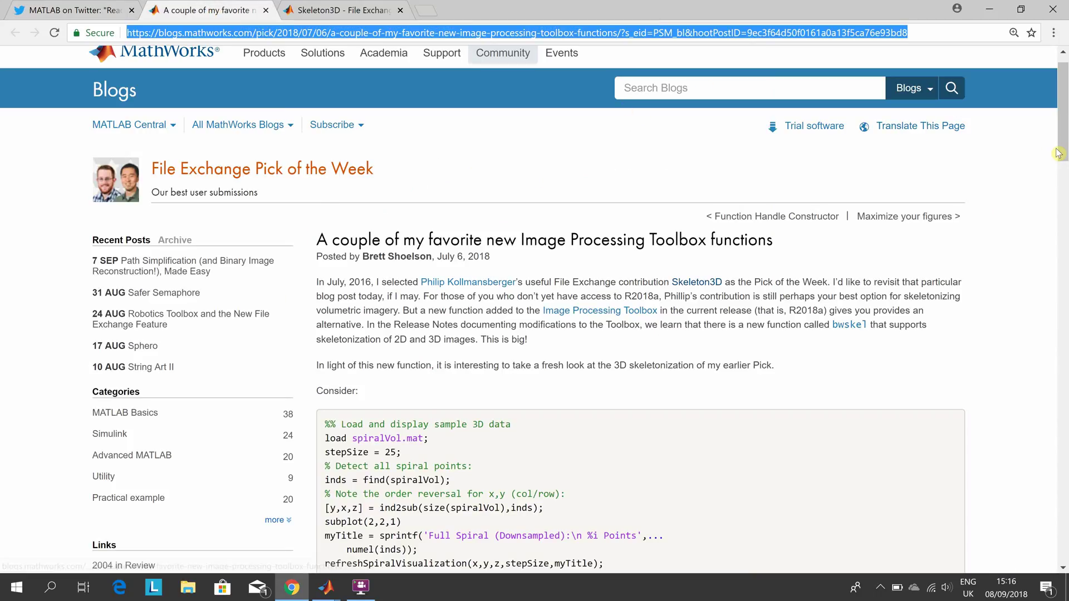
Step: Read through the post's Skeleton3D and bwskel code blocks, then view the Skeleton3D File Exchange page
left_click_drag(1062, 153, 1062, 168)
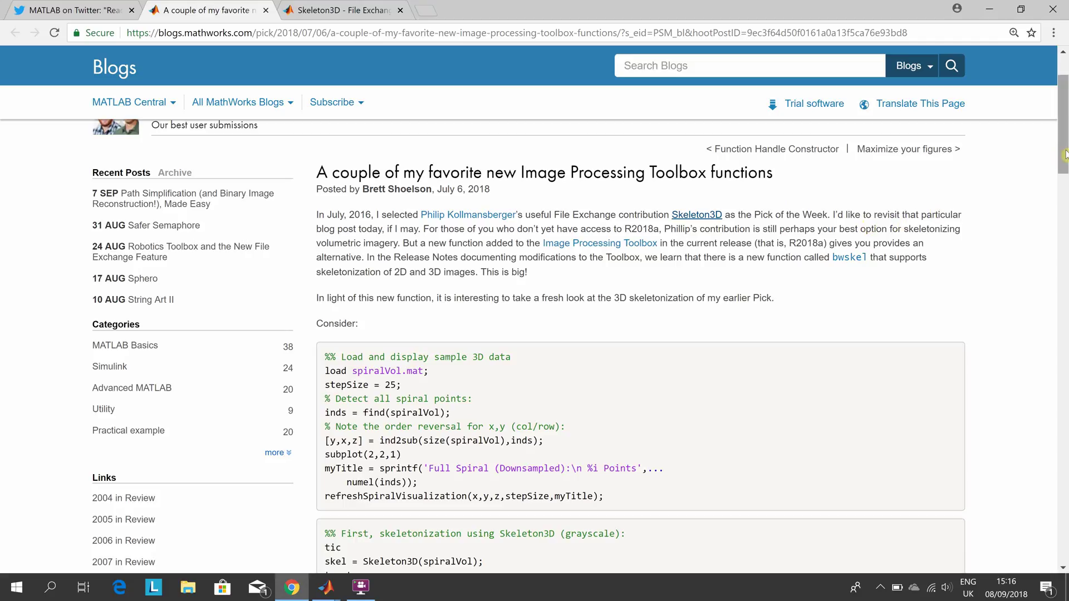
left_click_drag(1065, 154, 1065, 313)
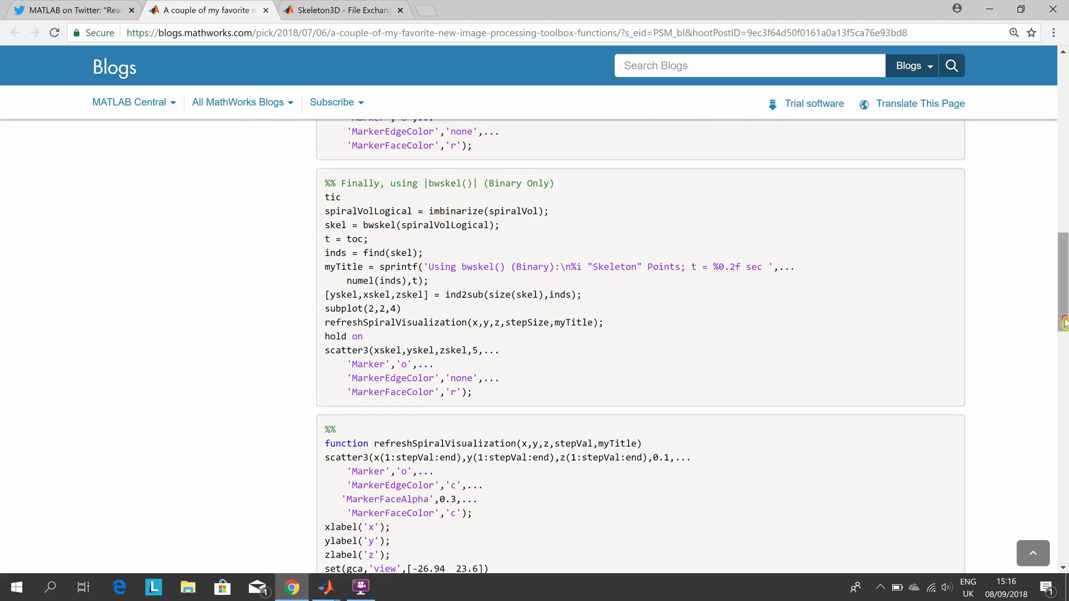
left_click_drag(1065, 251, 477, 23)
left_click(339, 10)
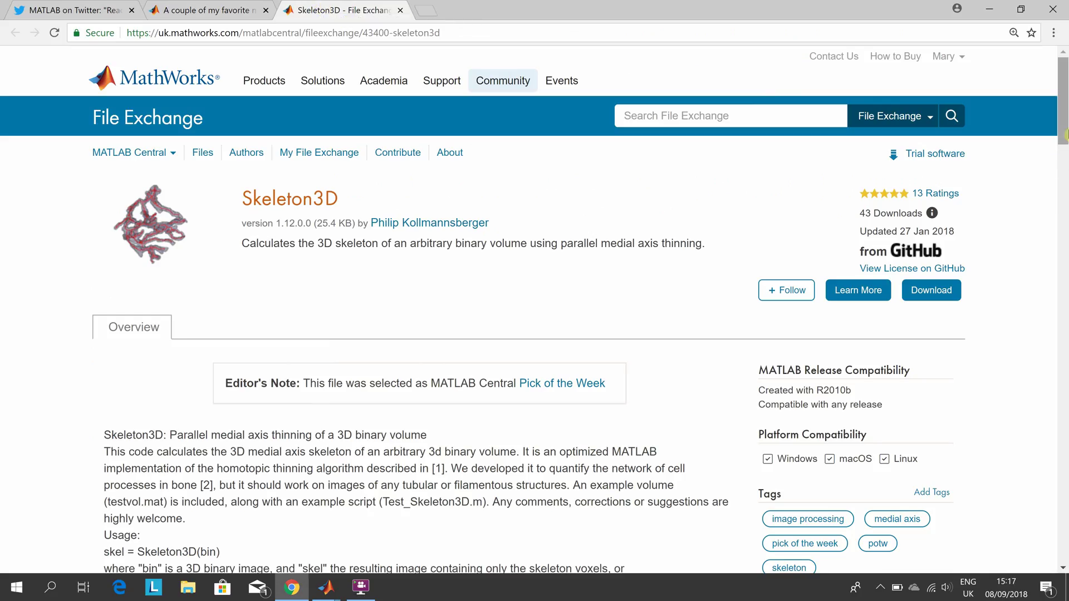
Step: Zoom in on the Skeleton3D page's Pick of the Week note and skel = Skeleton3D(bin) syntax
left_click_drag(1065, 134, 1065, 147)
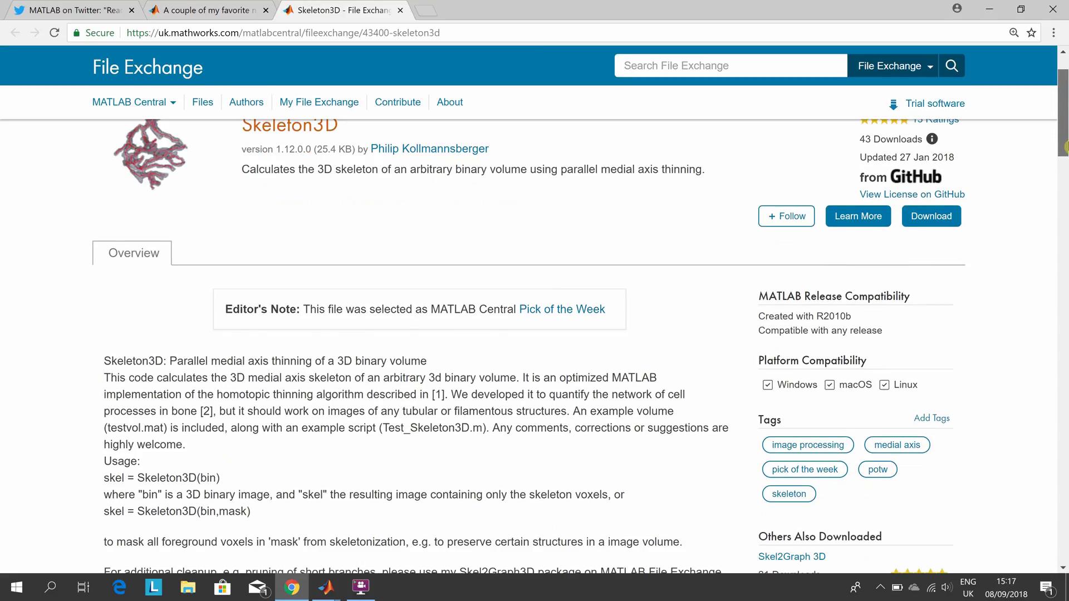
left_click_drag(1065, 147, 1065, 150)
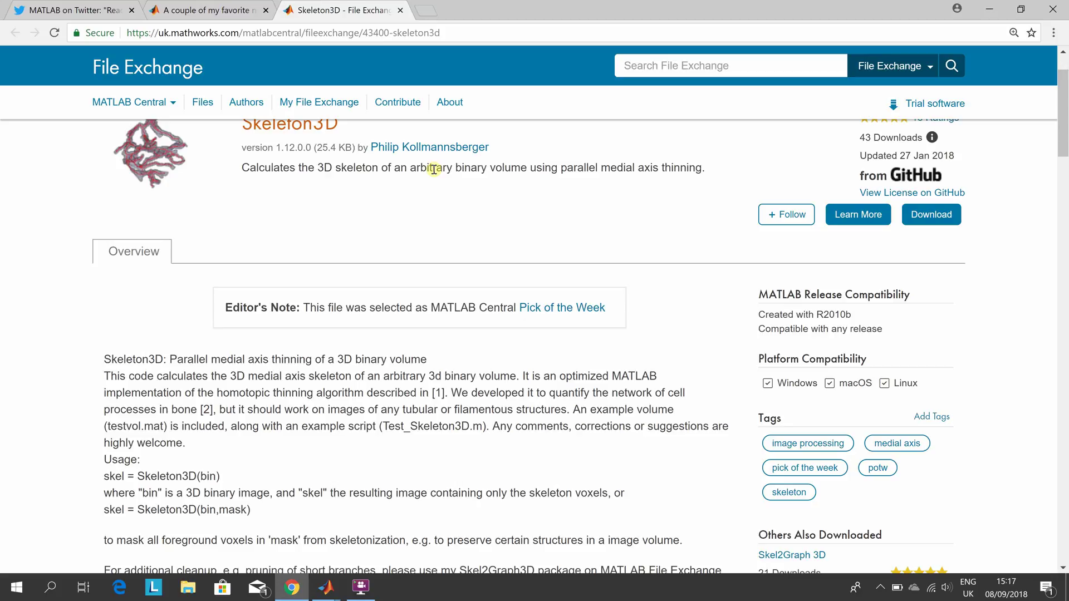
key("ctrl+plus")
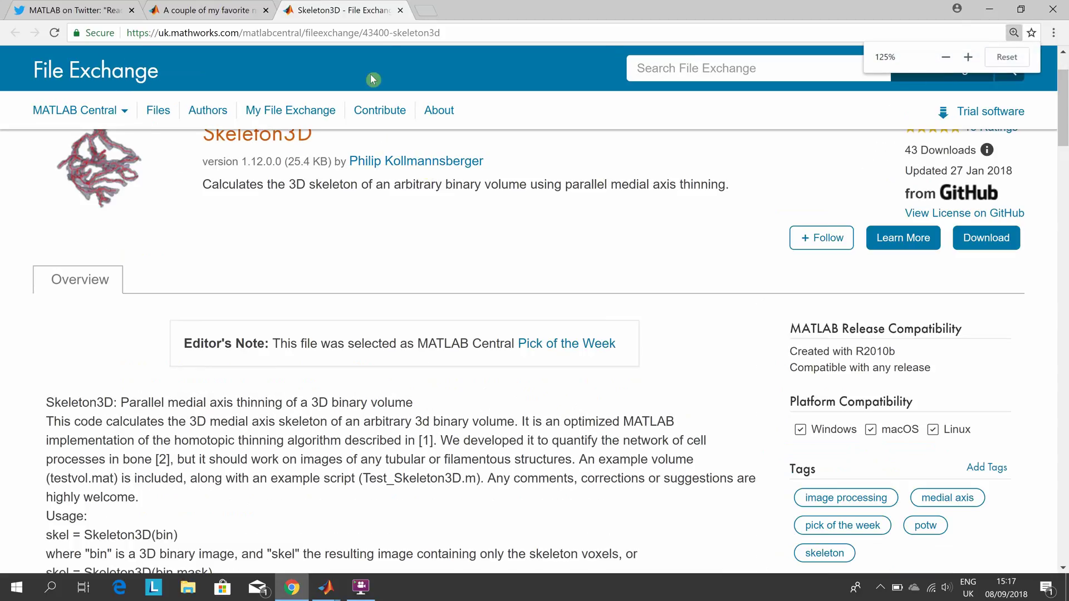
Step: Close the Skeleton3D page and move Figure 1 to the right, off the blog text
left_click(398, 11)
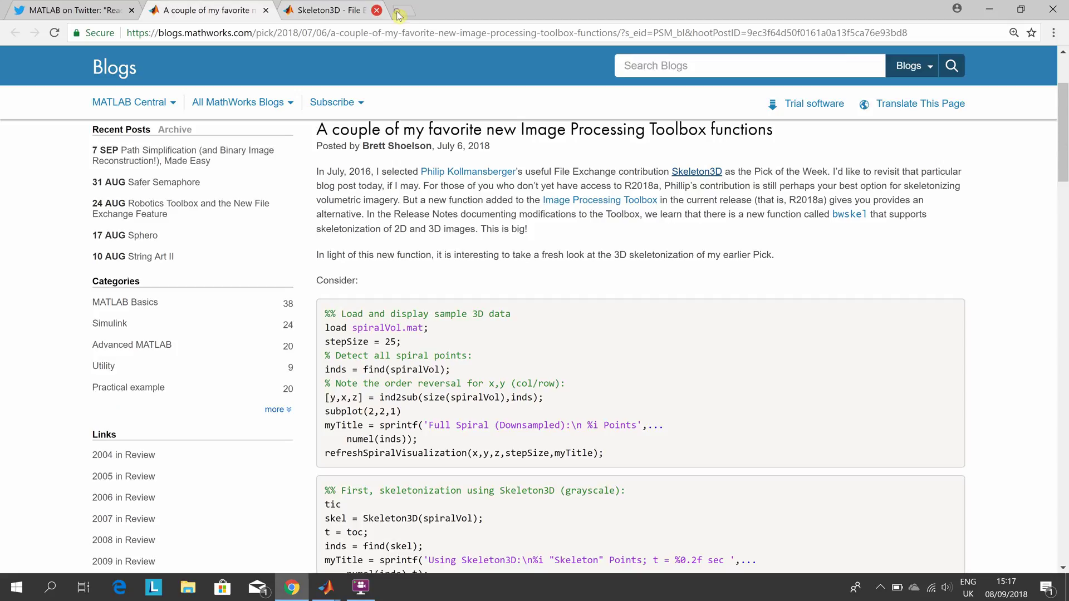
key("alt+Tab")
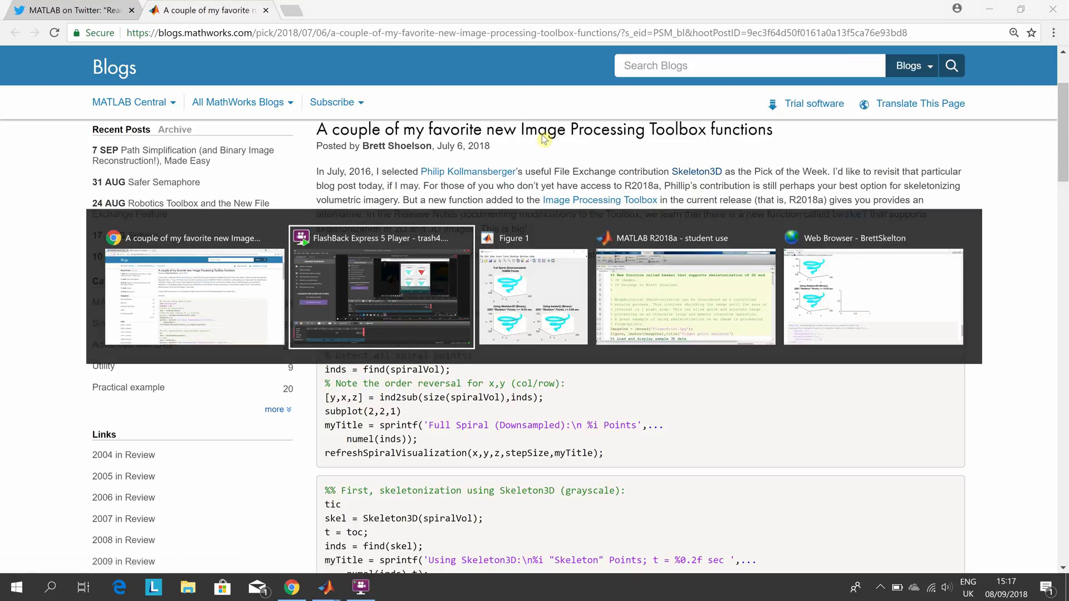
key("alt+Tab")
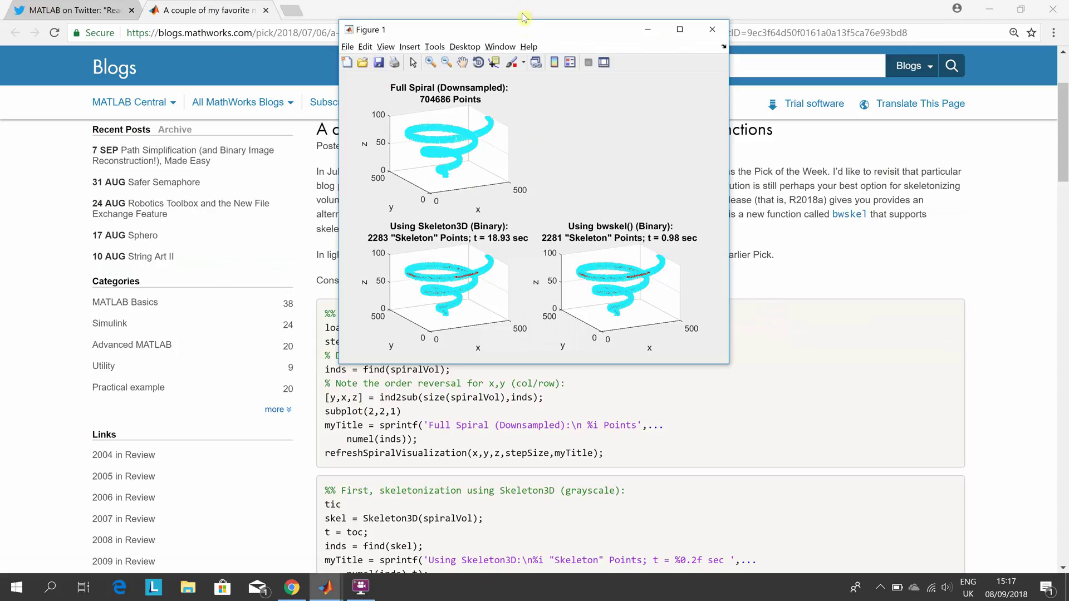
left_click_drag(525, 28, 828, 66)
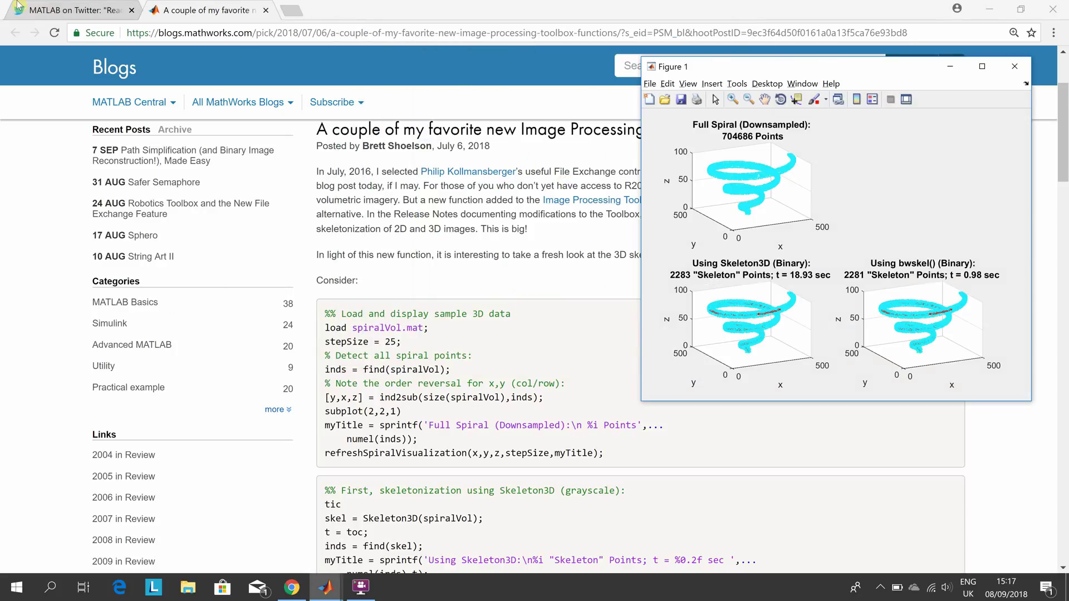
Step: Return to the MATLAB tweet and set Figure 1 beside its image, nudged slightly further right
left_click(75, 10)
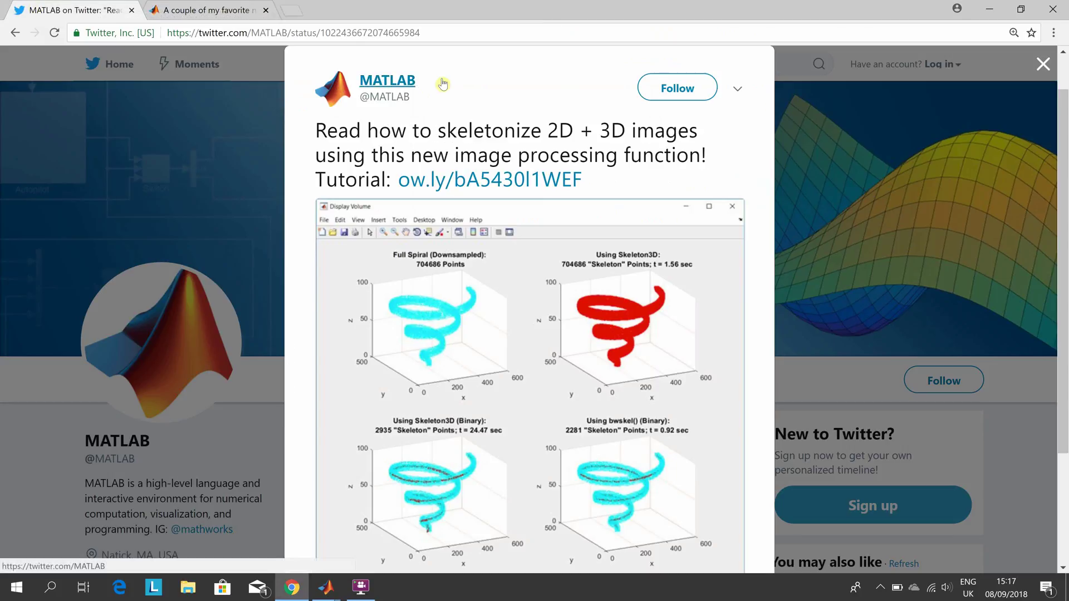
key("alt+Tab")
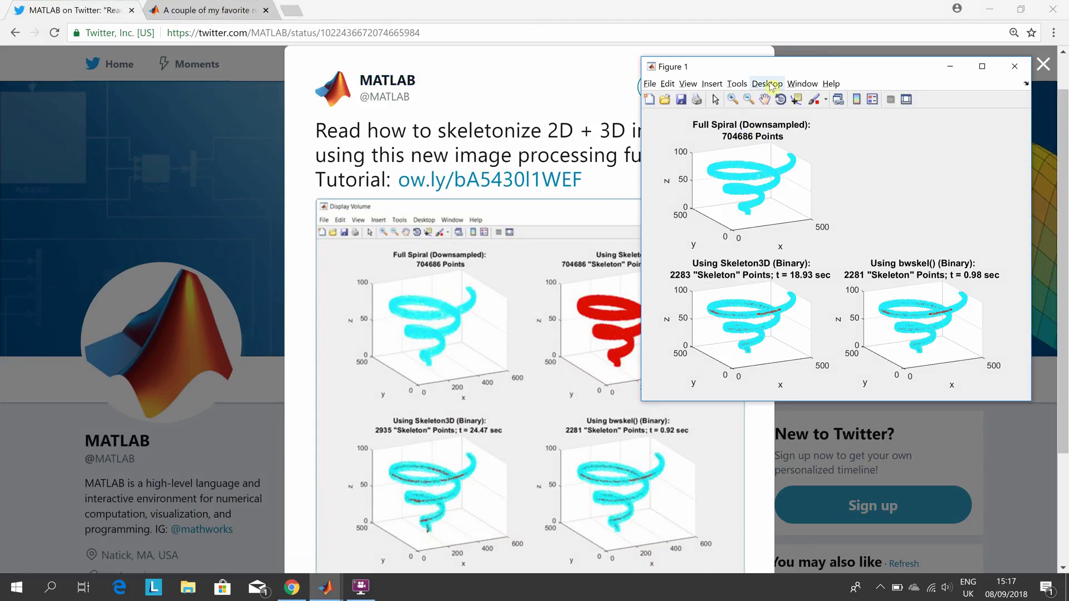
left_click_drag(760, 75, 791, 78)
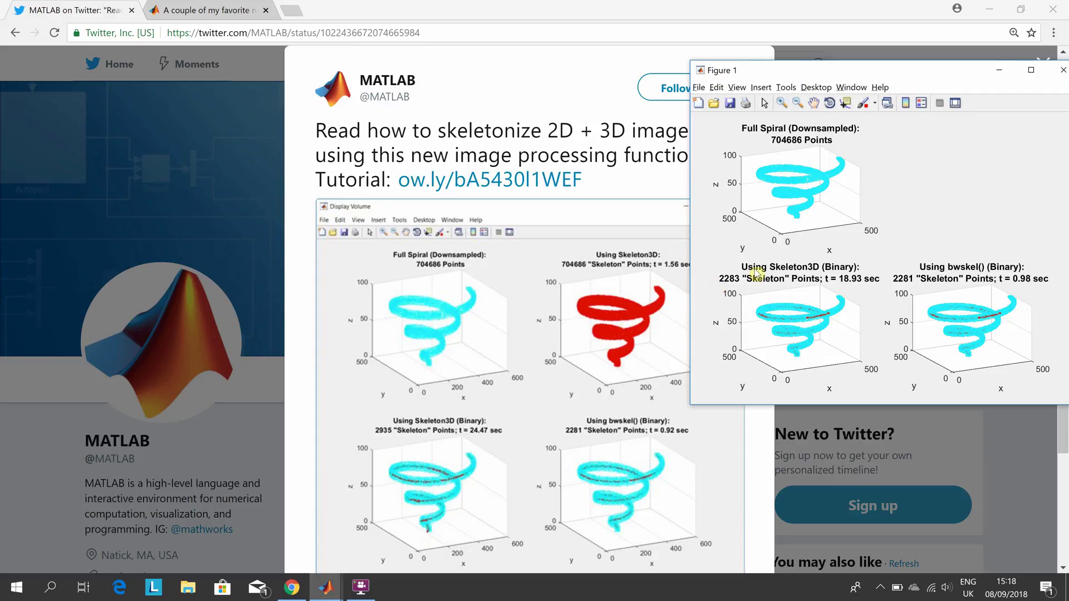
key("alt+Tab")
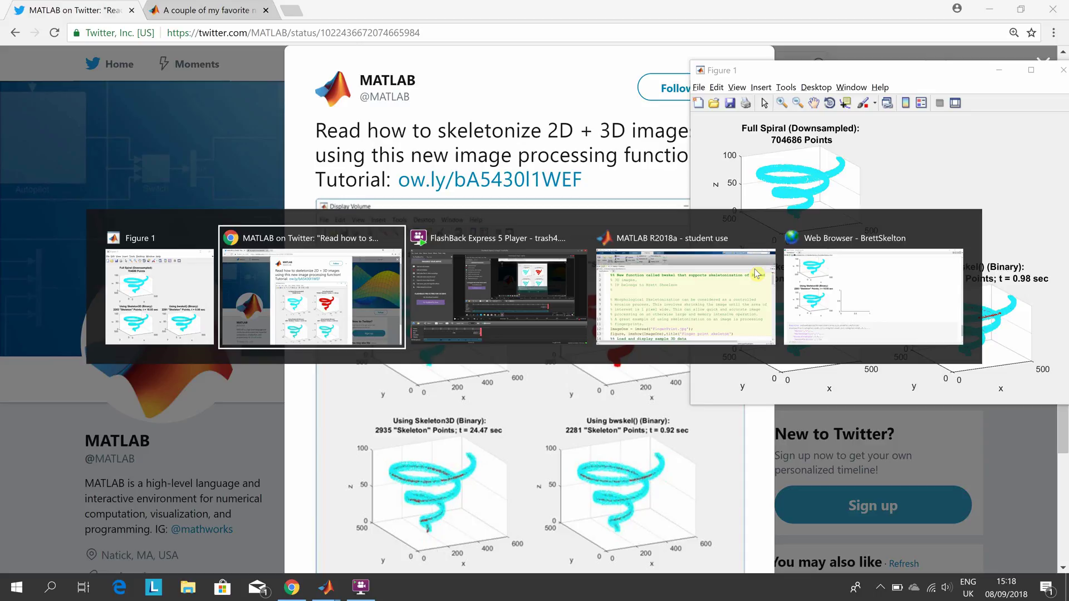
key("alt+Tab")
key("alt+Tab")
key("alt+Tab")
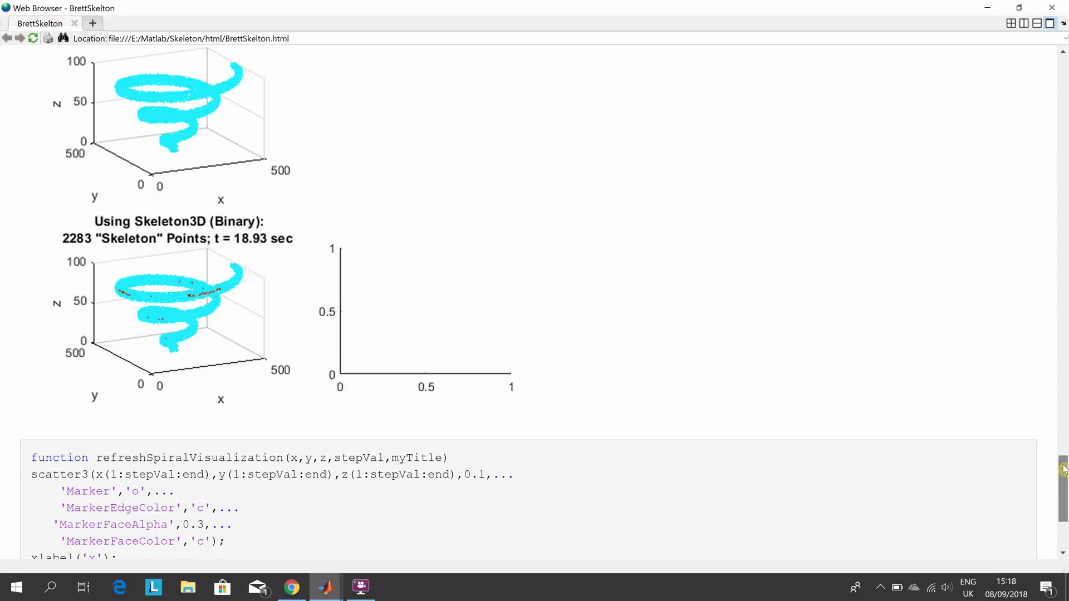
scroll(1065, 469, "up", 1)
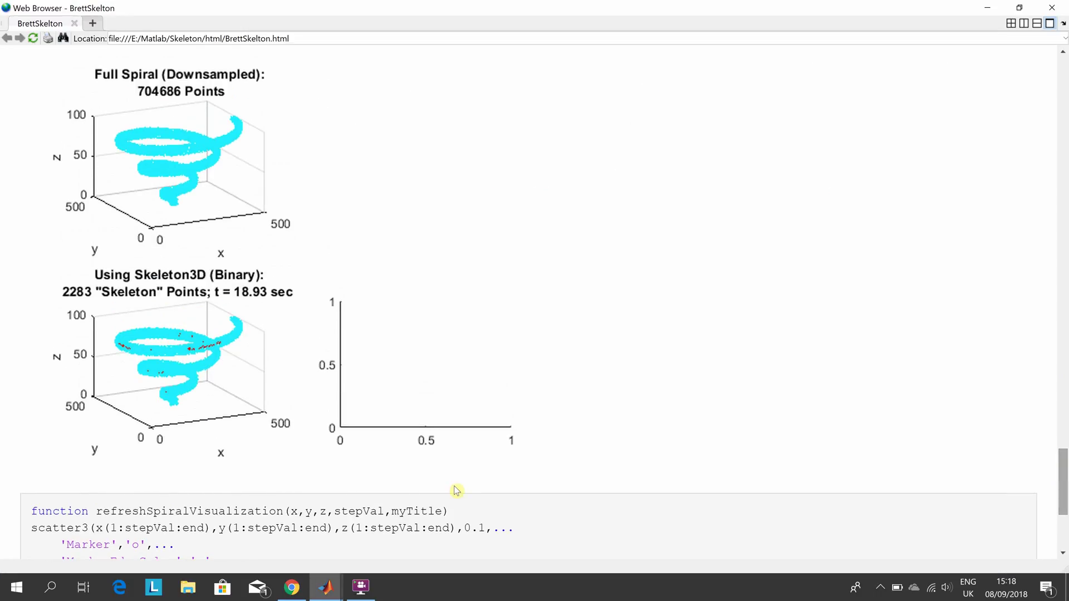
key("alt+Tab")
key("alt+Tab")
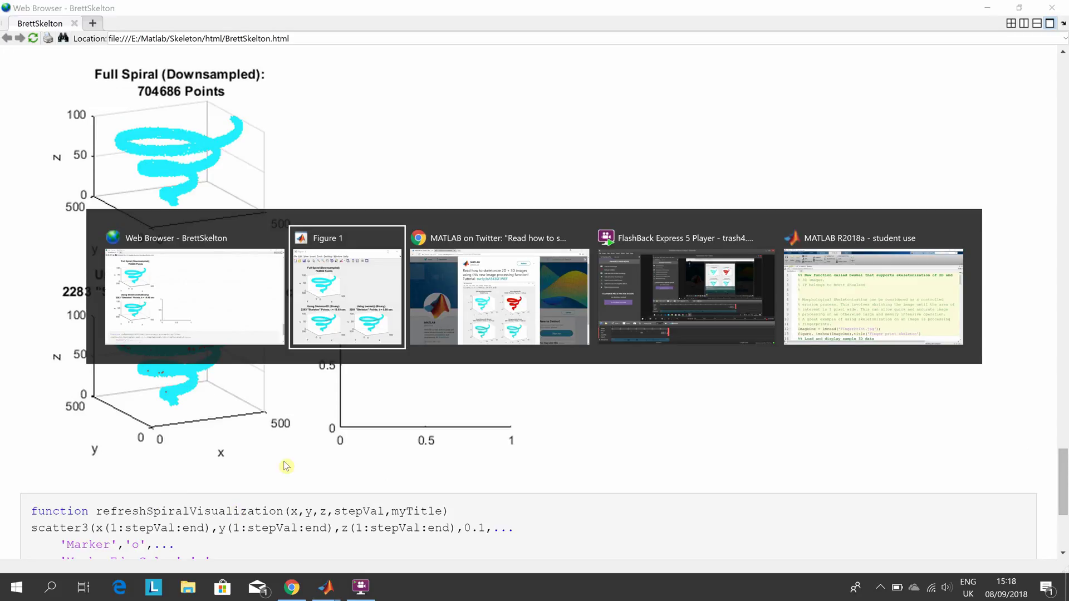
key("alt+Tab")
key("alt+Tab")
key("alt+Tab")
key("alt+Tab")
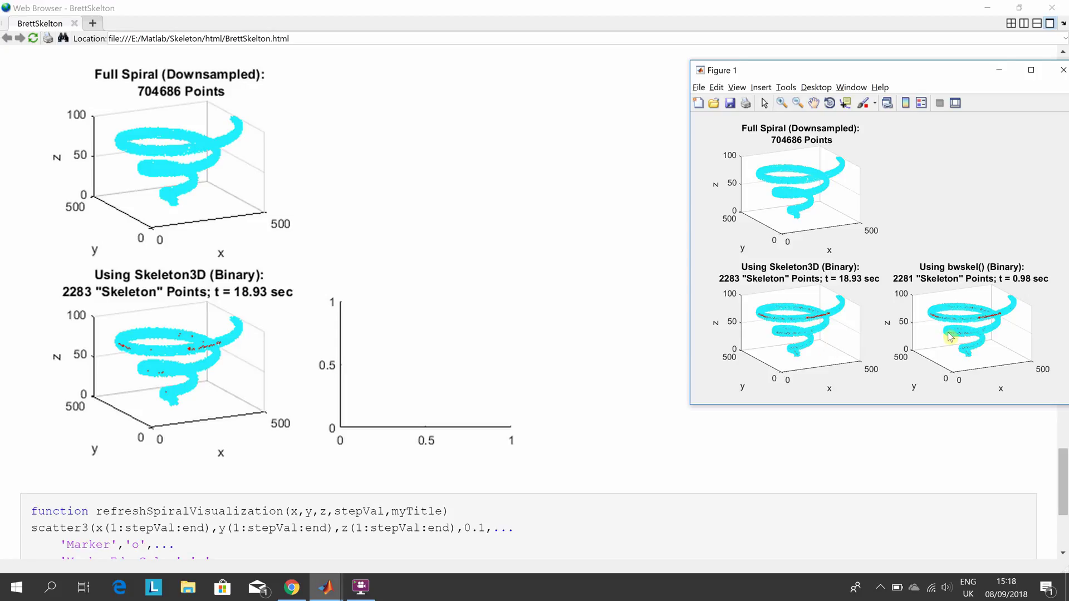
left_click(1064, 475)
left_click_drag(1063, 475, 1058, 60)
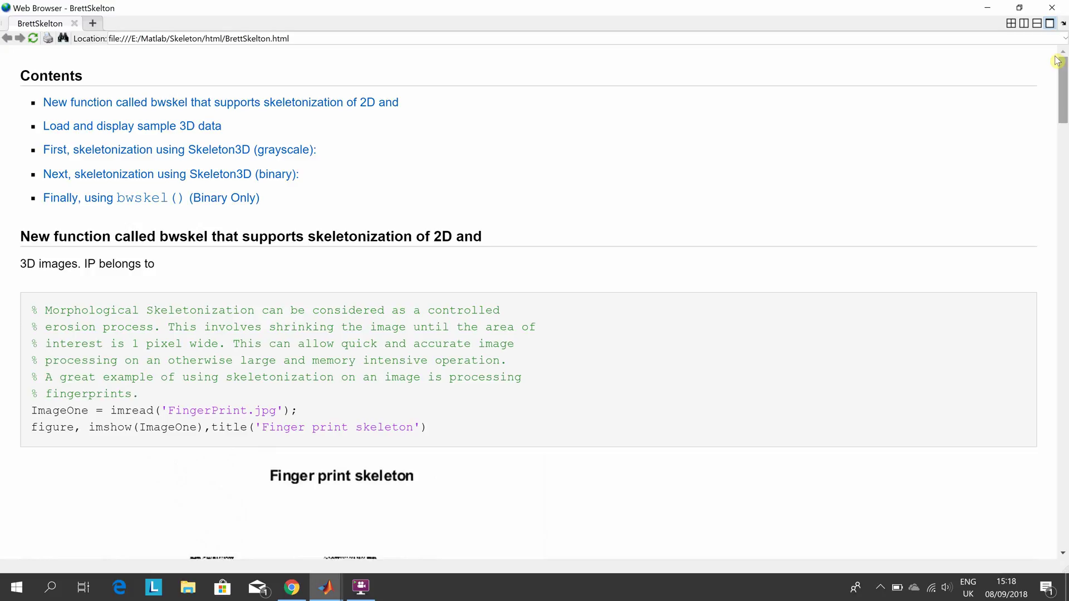
Step: Zoom the report in and scroll past the three-panel Finger print skeleton figure to the spiralVol.mat section
key("ctrl+plus")
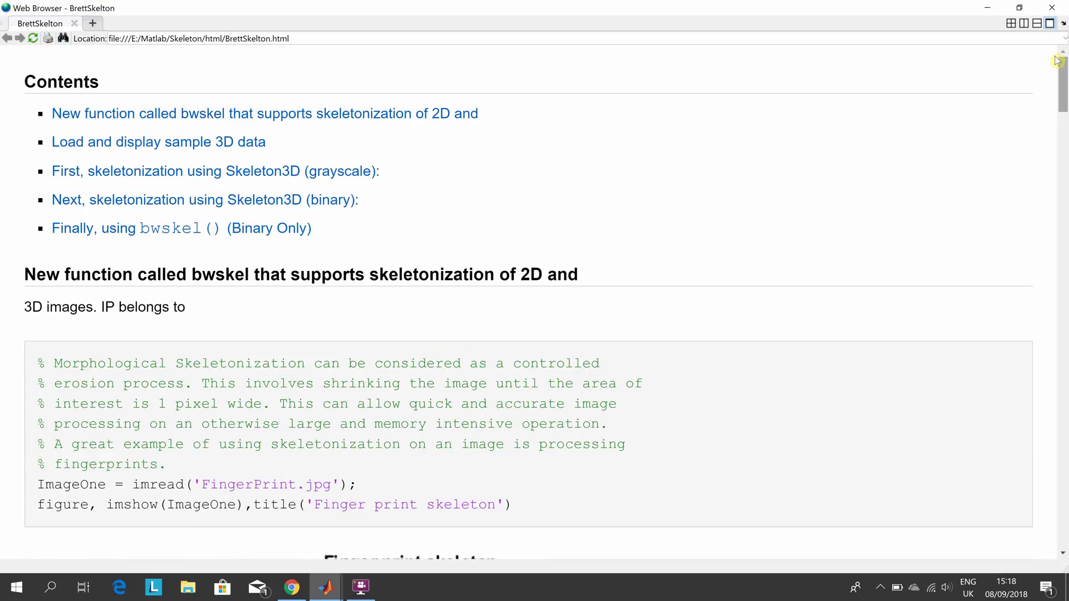
scroll(1058, 60, "down", 1)
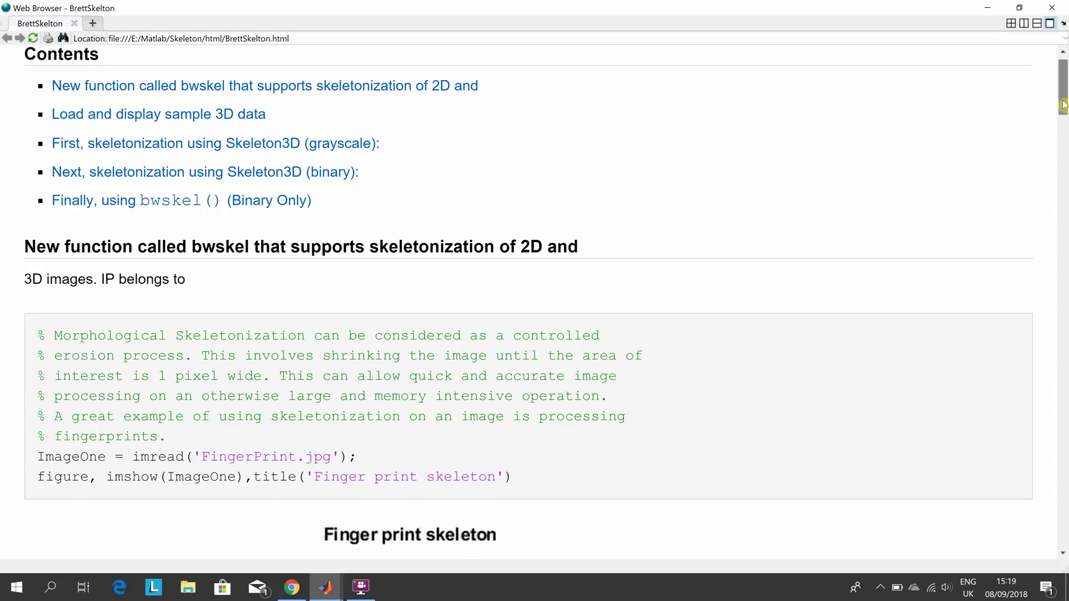
left_click_drag(1063, 106, 1064, 122)
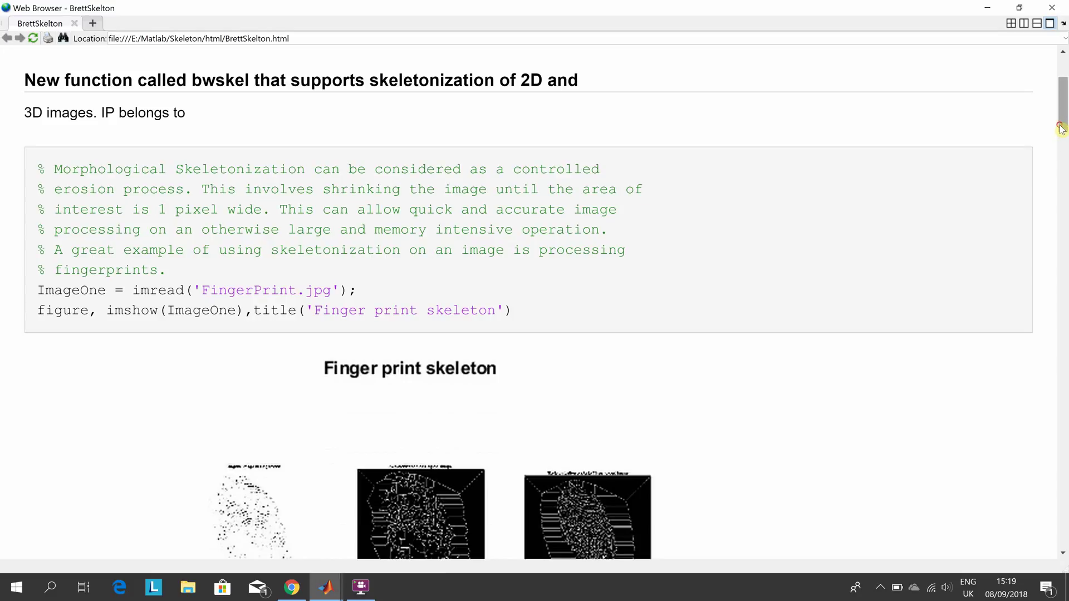
left_click_drag(1063, 125, 1064, 154)
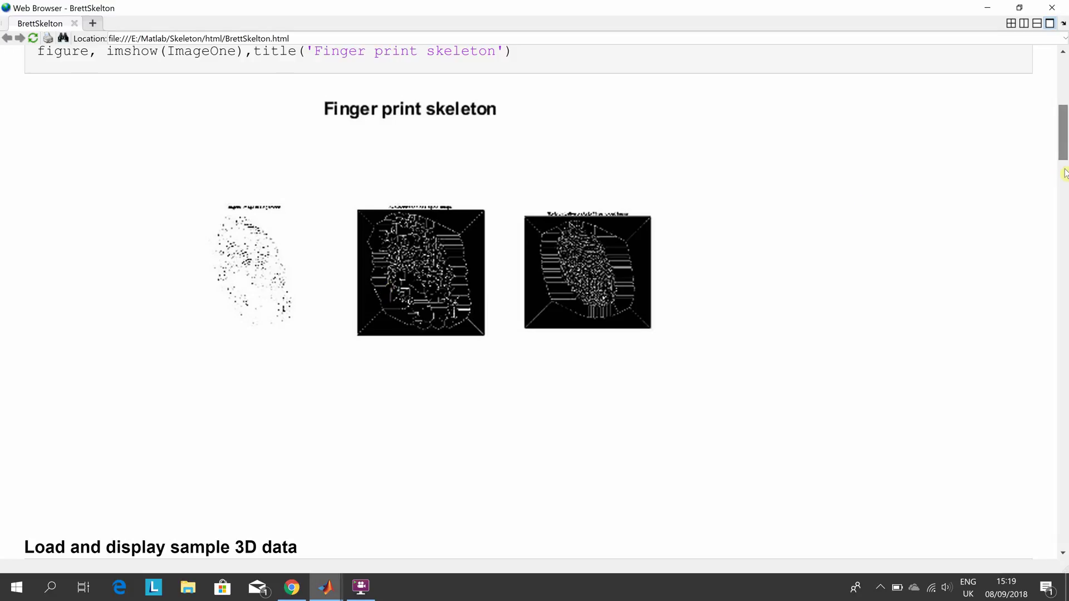
scroll(1064, 173, "down", 5)
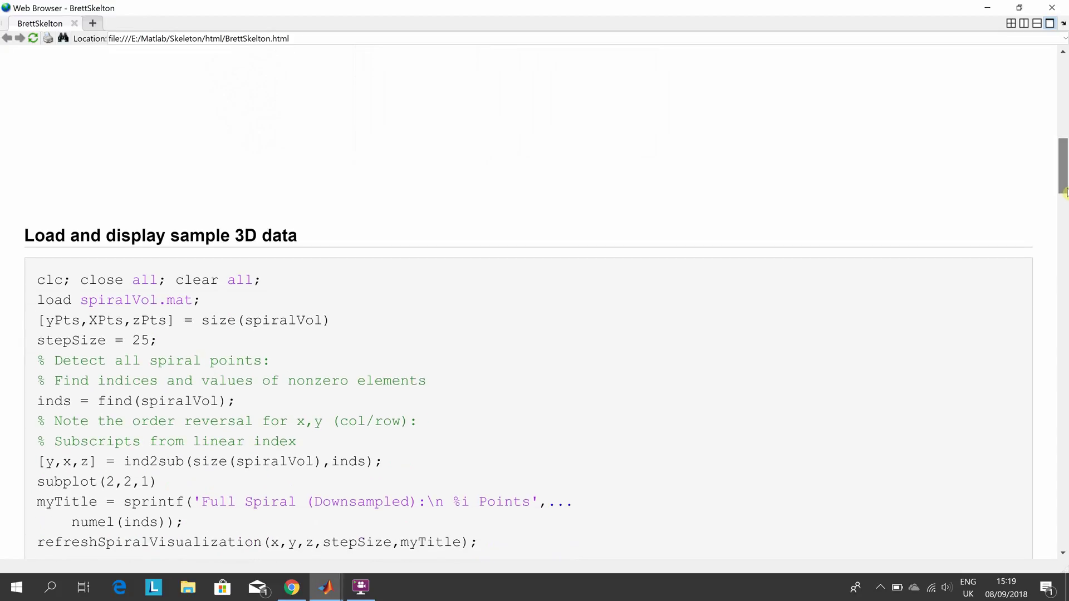
Step: Scroll past the 704686-point Full Spiral plot to the grayscale Skeleton3D section, then switch to BrettSkelton.m
scroll(349, 365, "down", 2)
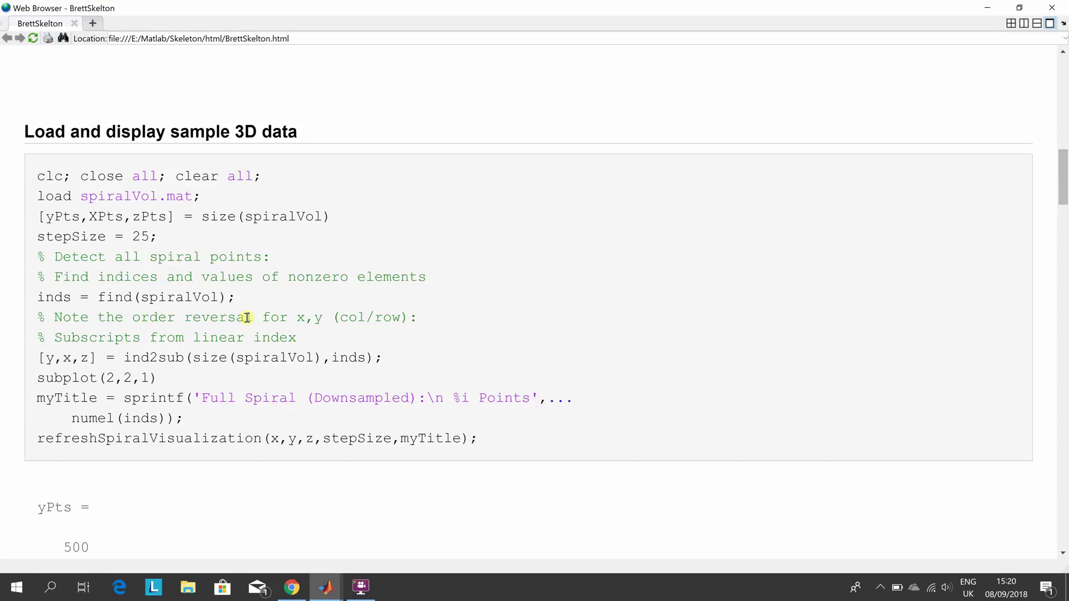
scroll(246, 318, "down", 1)
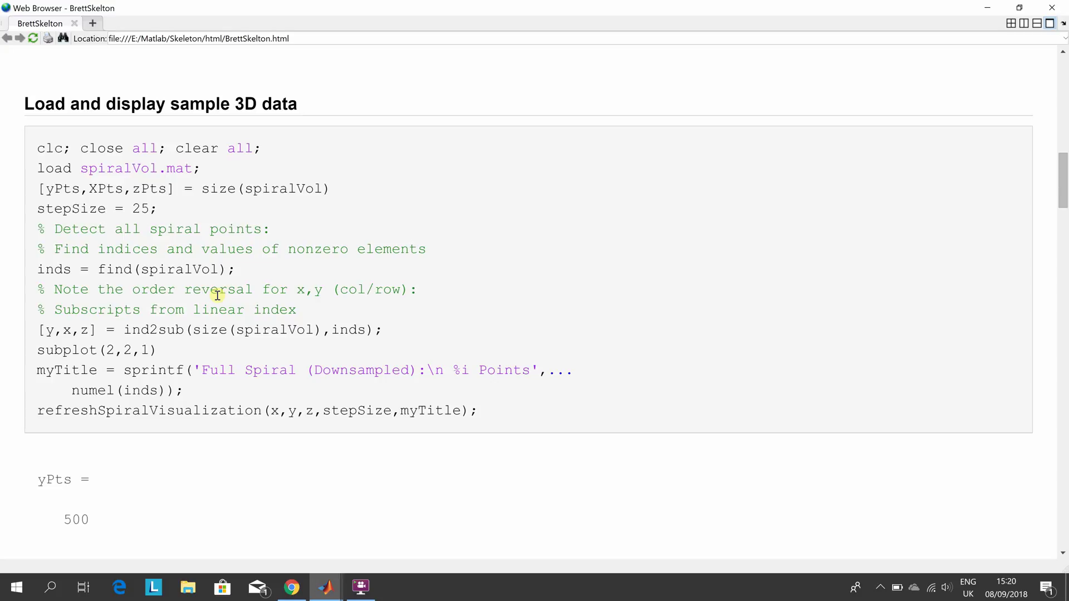
scroll(216, 295, "down", 1)
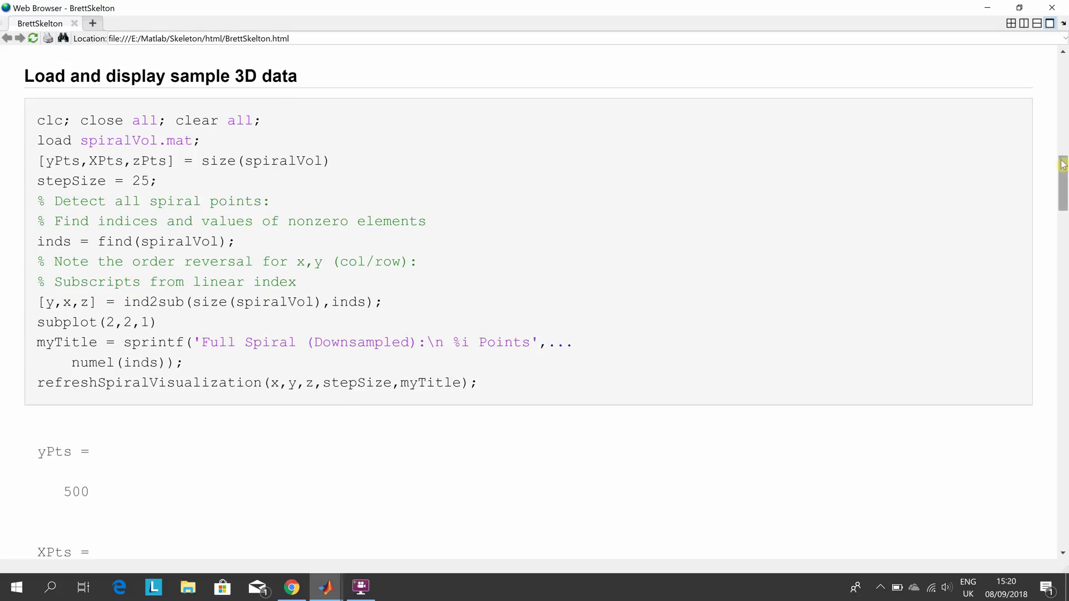
left_click_drag(1063, 165, 1066, 219)
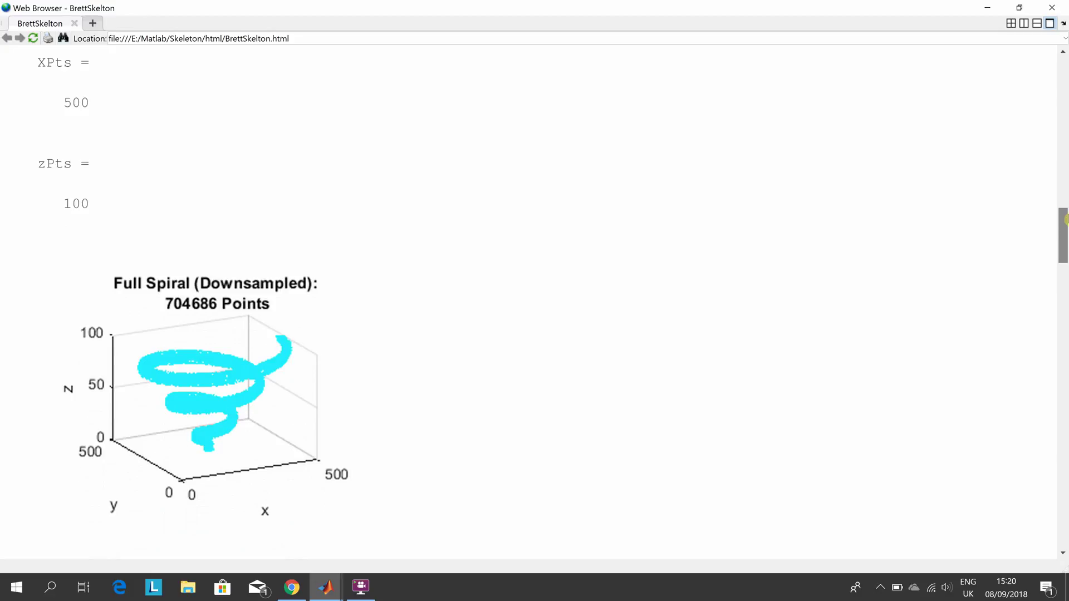
left_click_drag(1066, 219, 1066, 293)
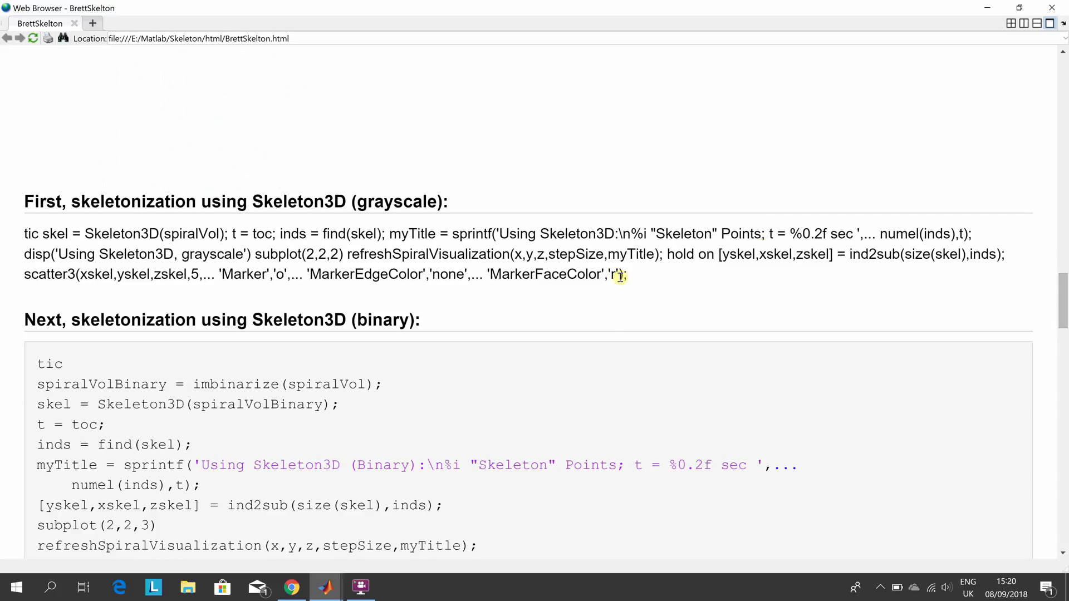
key("alt+Tab")
key("alt+Tab")
key("alt+Tab")
key("alt+Tab")
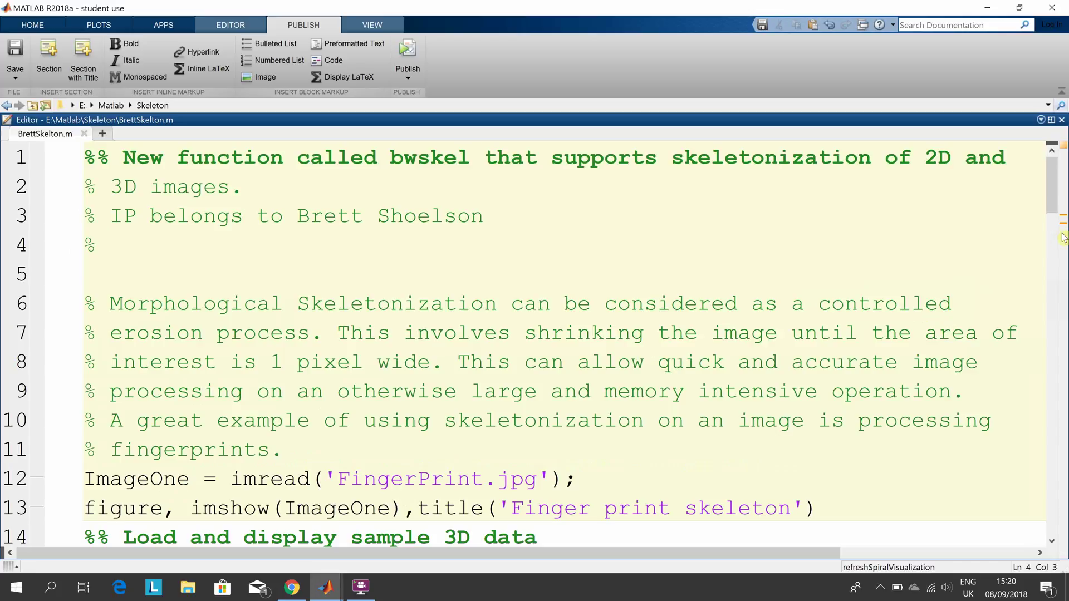
Step: Scroll BrettSkelton.m from the bwskel header comments to line 45's binary Skeleton3D section, then return to the report
mouse_move(1063, 209)
left_click_drag(1058, 216, 1066, 306)
scroll(741, 329, "down", 1)
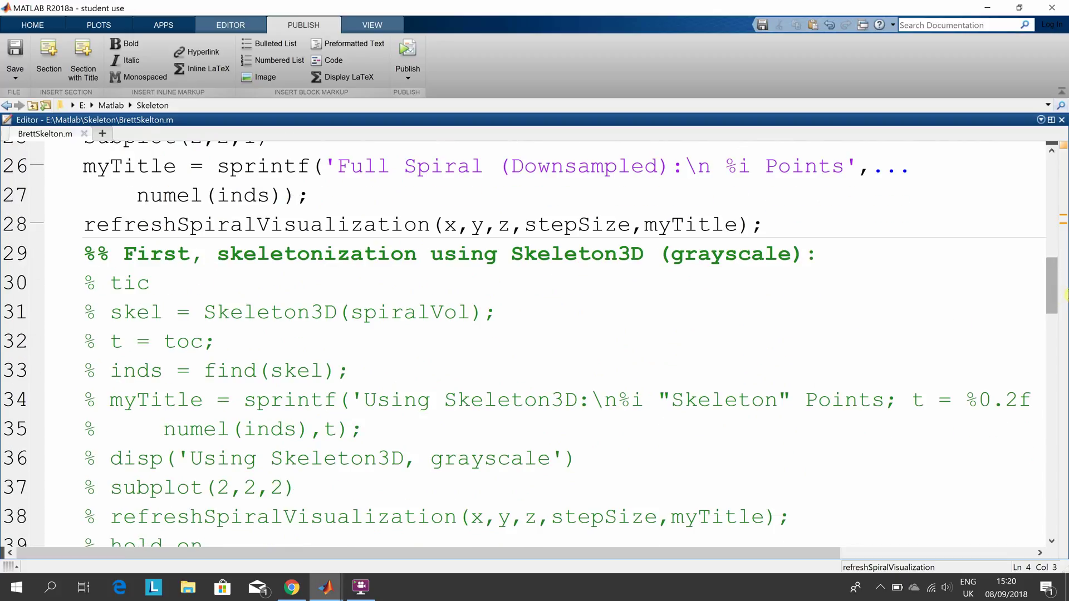
left_click_drag(1050, 296, 1064, 378)
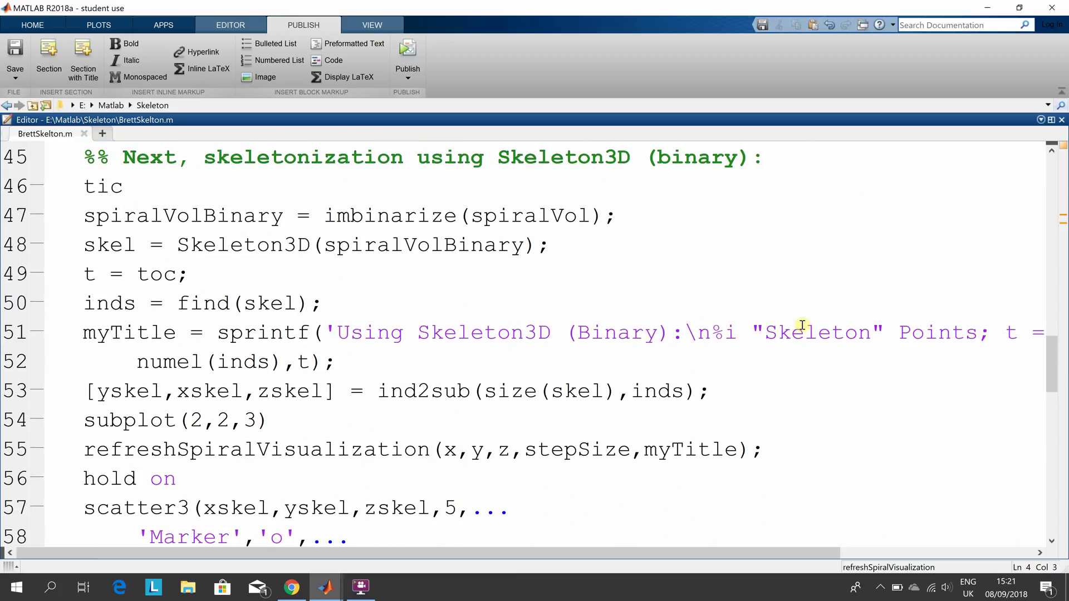
left_click_drag(1051, 389, 1052, 401)
key("alt+Tab")
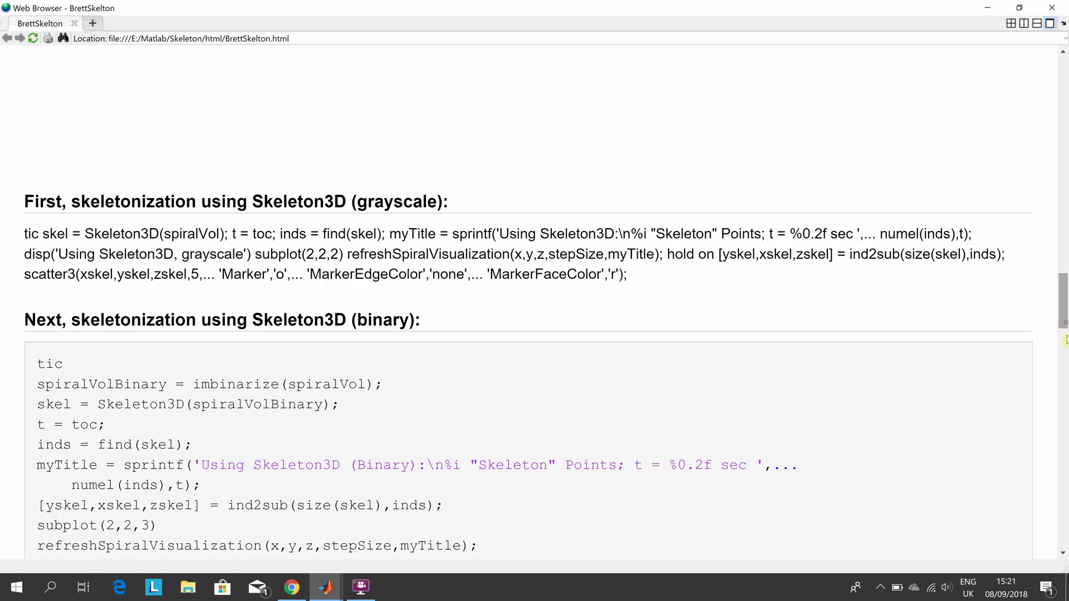
Step: Scroll past the imbinarize code to the 2283-point Skeleton3D (Binary) plot and the bwskel() (Binary Only) section
scroll(1065, 348, "down", 4)
scroll(1065, 362, "down", 4)
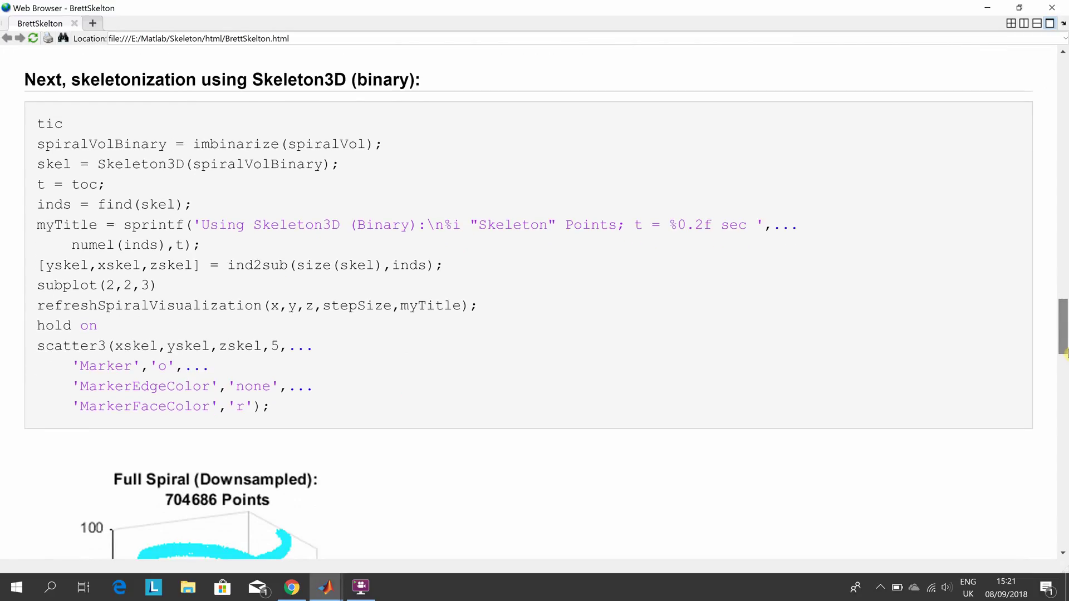
scroll(1066, 386, "down", 5)
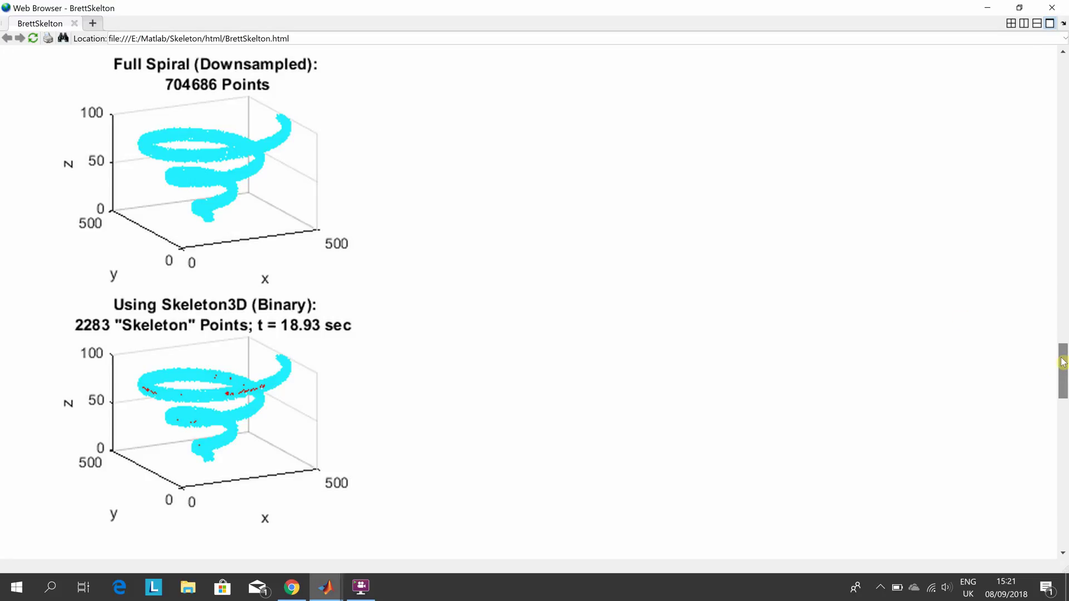
scroll(1063, 362, "up", 6)
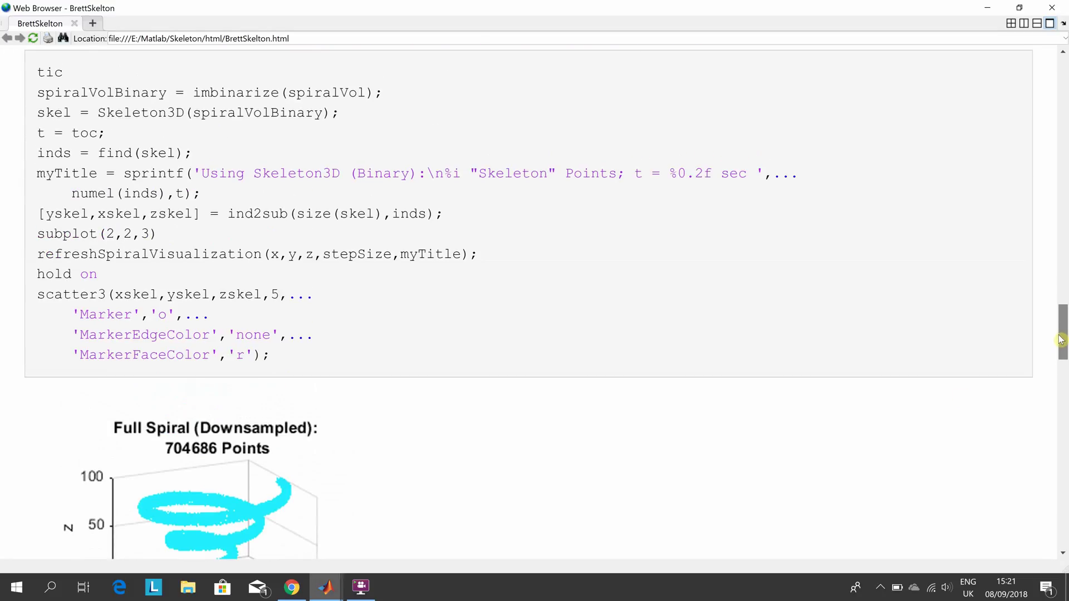
scroll(1061, 339, "up", 1)
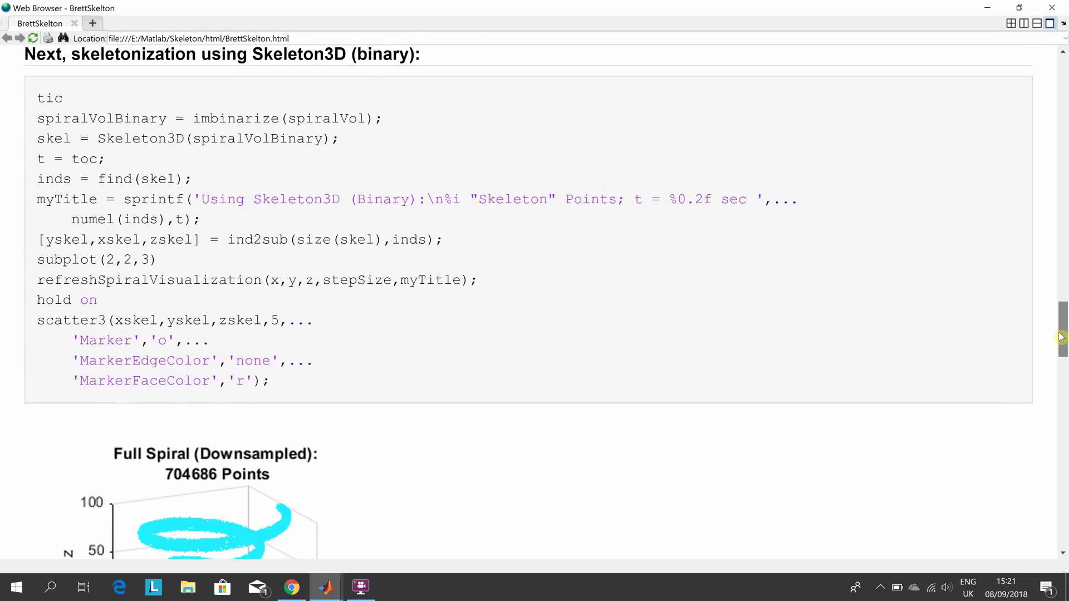
scroll(1060, 338, "down", 1)
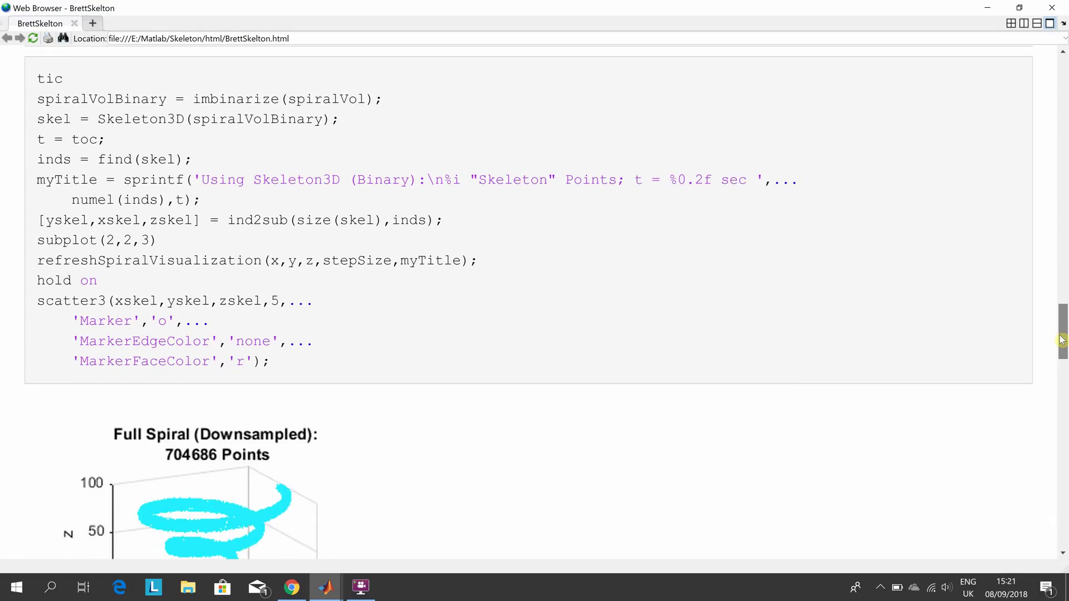
scroll(1062, 341, "down", 1)
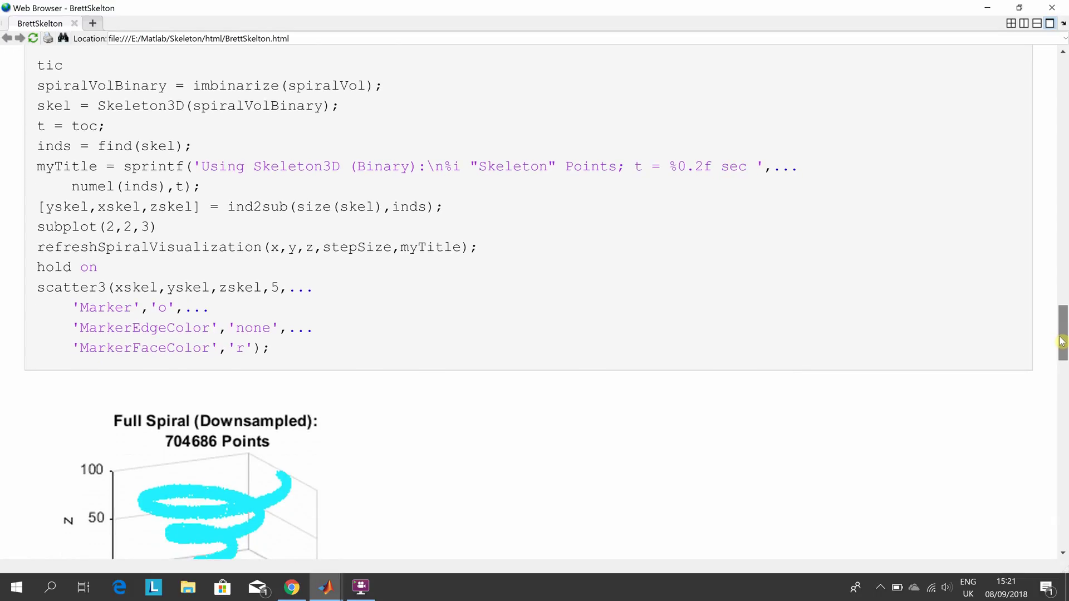
scroll(1061, 341, "down", 2)
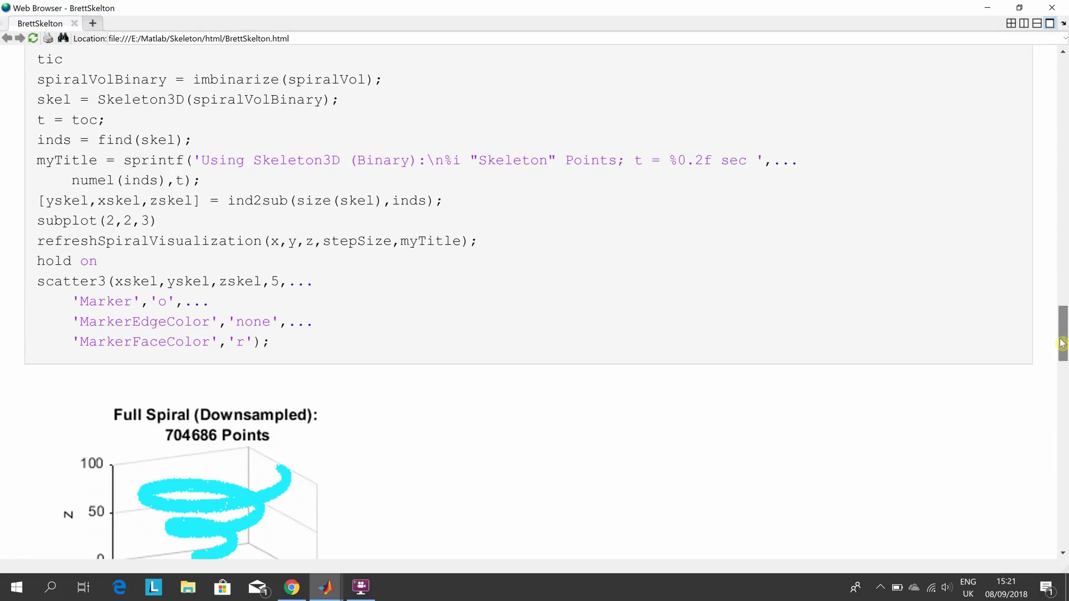
left_click_drag(1064, 360, 1065, 429)
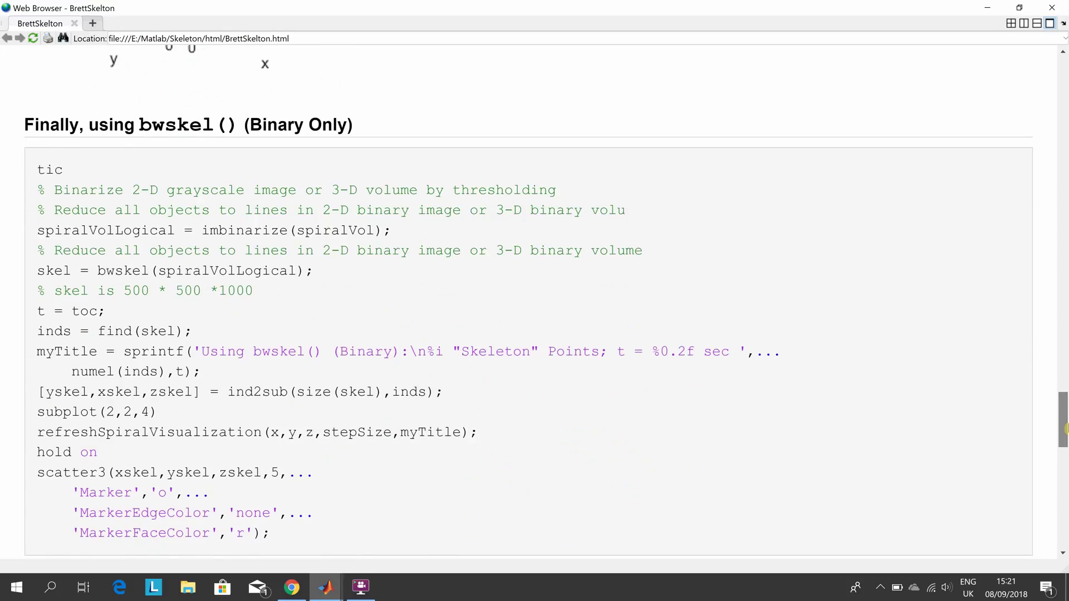
Step: Scroll past the bwskel(spiralVolLogical) code to the final figure with its empty 0–1 bwskel panel
scroll(702, 227, "down", 2)
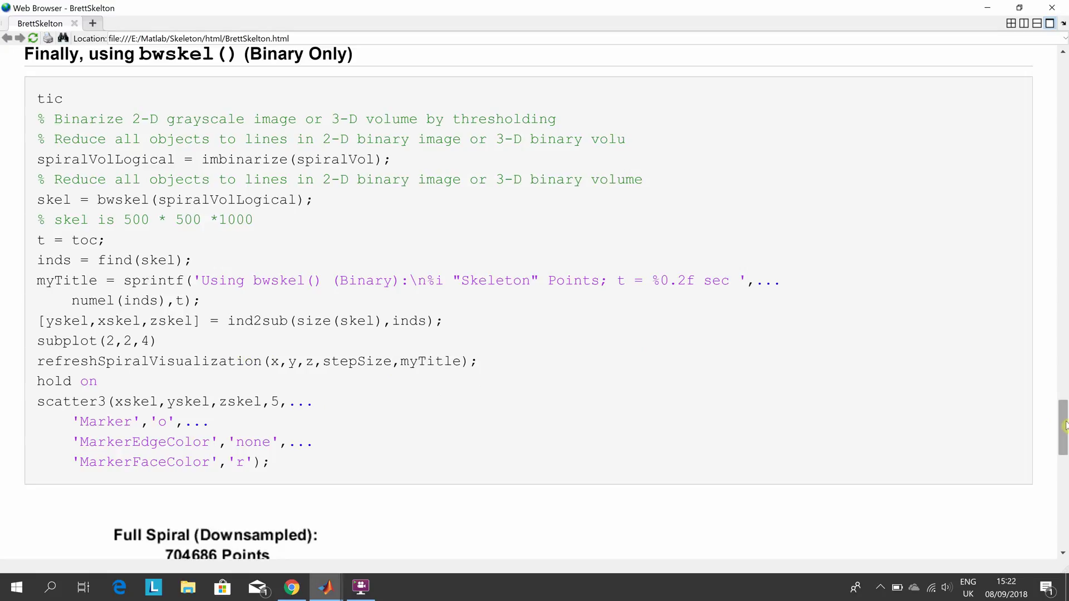
left_click_drag(1065, 426, 1065, 491)
Step: Compare Figure 1's bwskel count of 2281 skeleton points with the report footer, then return to the tweet
key("alt+Tab")
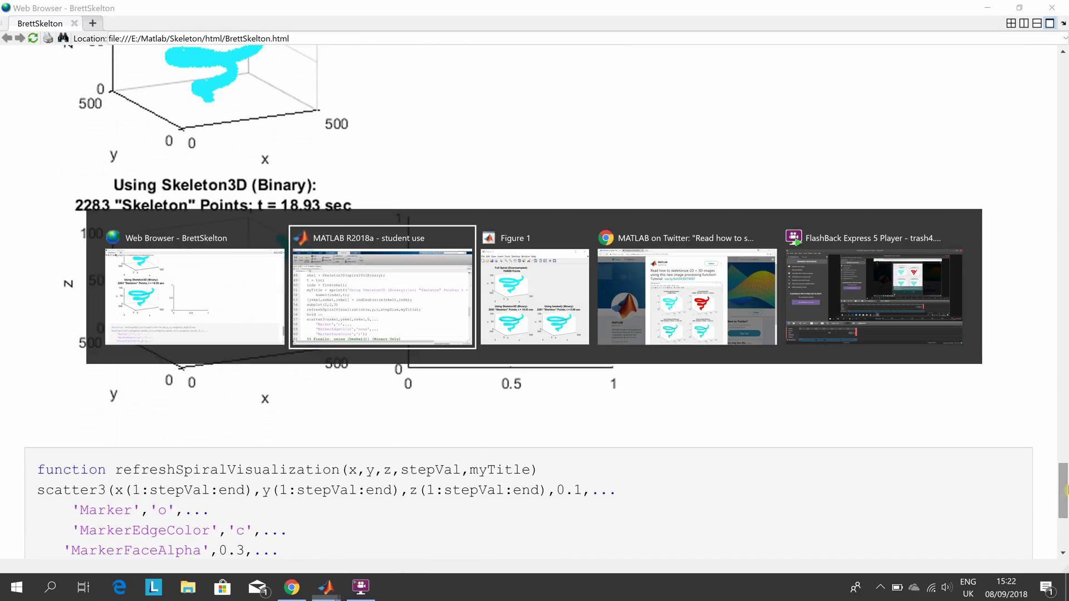
key("alt+Tab")
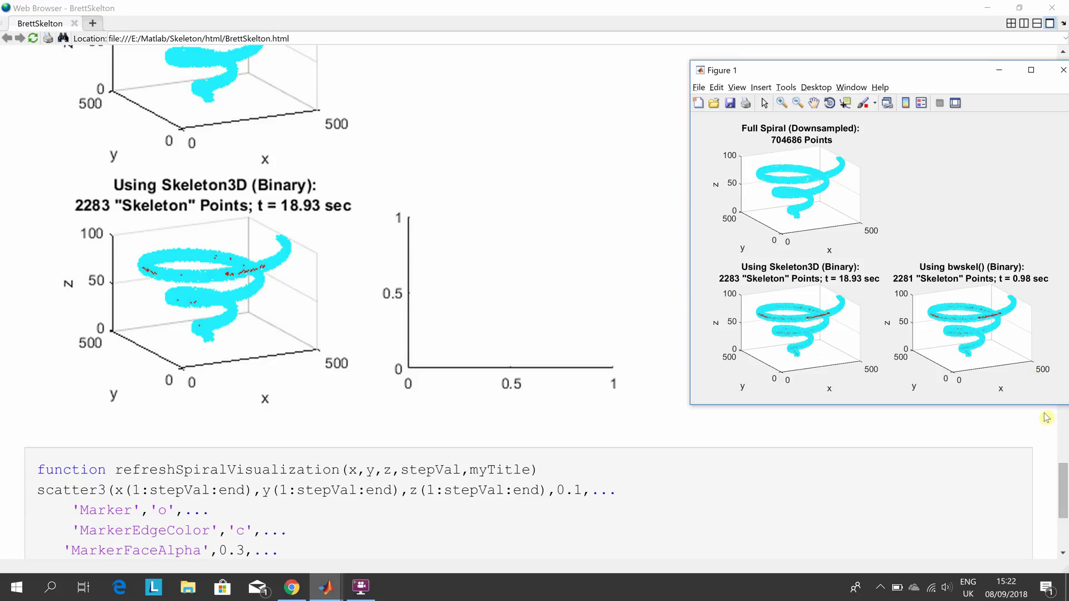
left_click(1064, 495)
scroll(1064, 508, "down", 3)
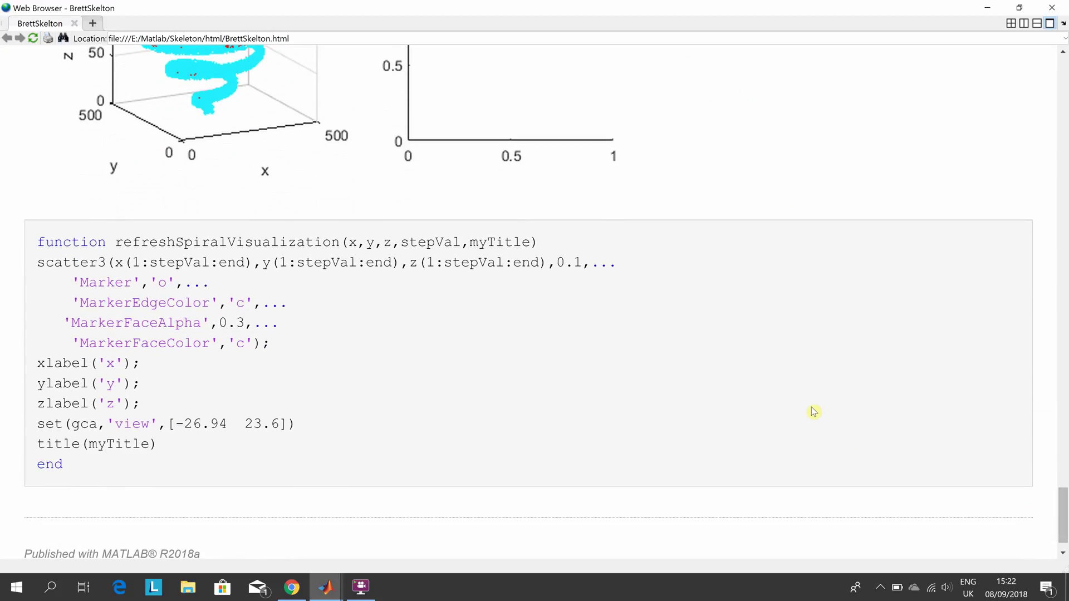
key("alt+Tab")
key("alt+Tab")
key("alt+Tab")
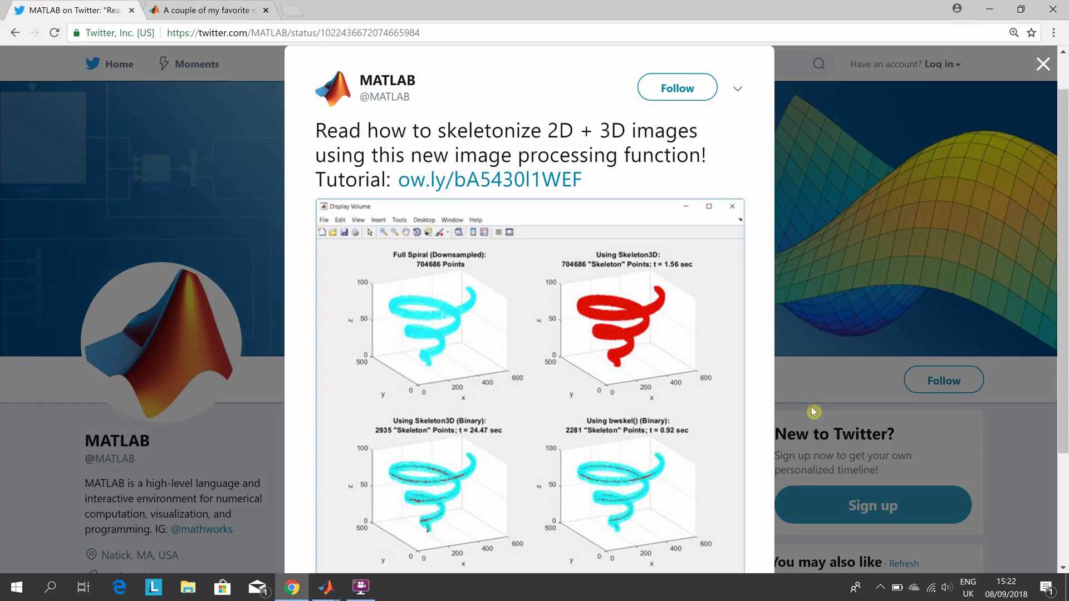
Step: On the MathWorks skeletonization blog post, select the 'One final comment' paragraph on R2016b script subfunctions
left_click(198, 11)
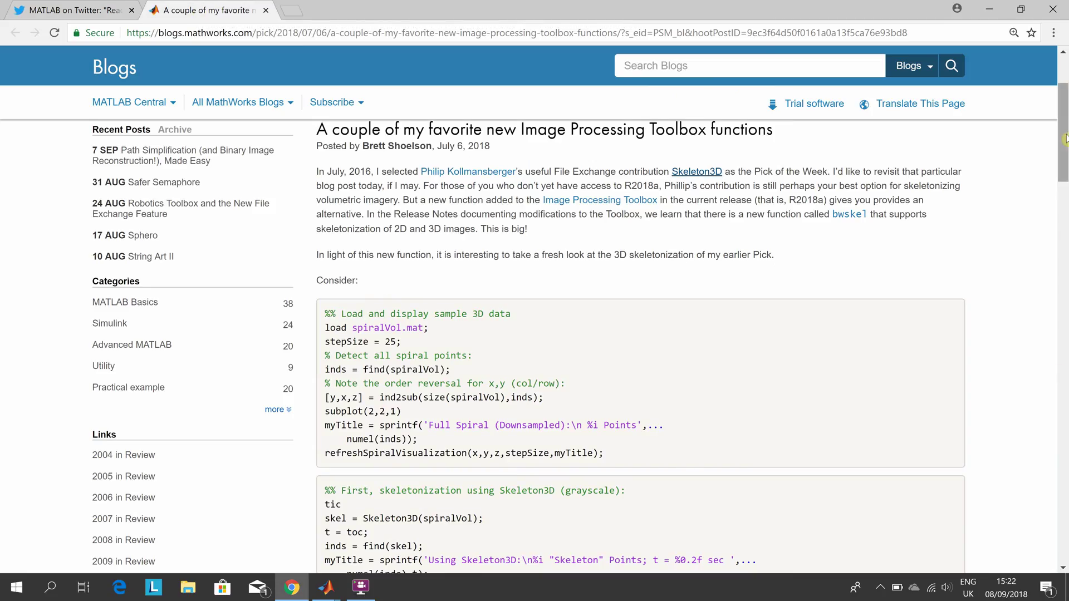
left_click_drag(1065, 139, 1066, 440)
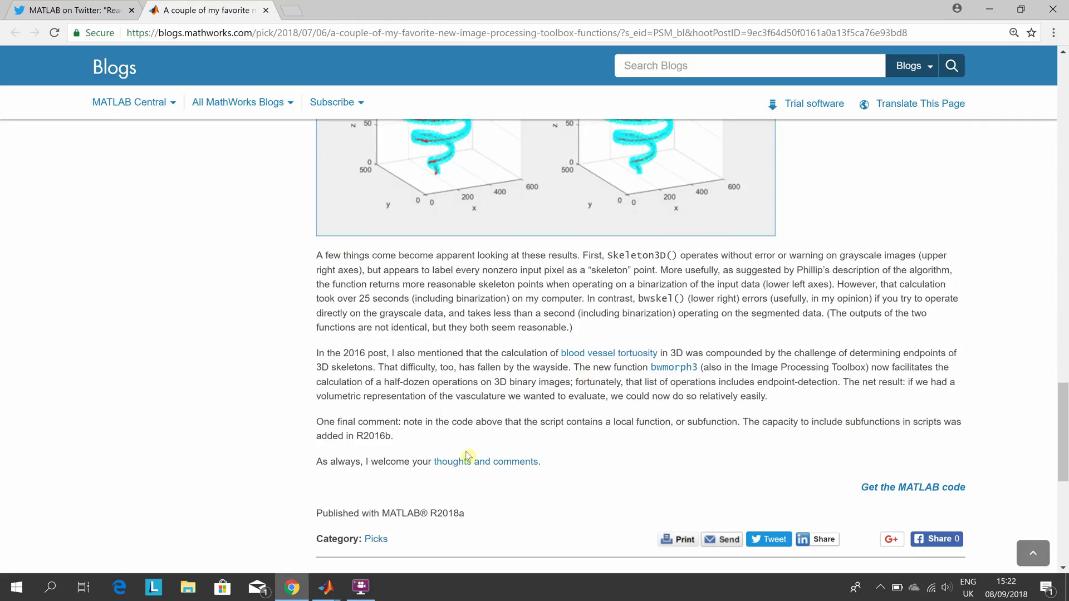
triple_click(376, 435)
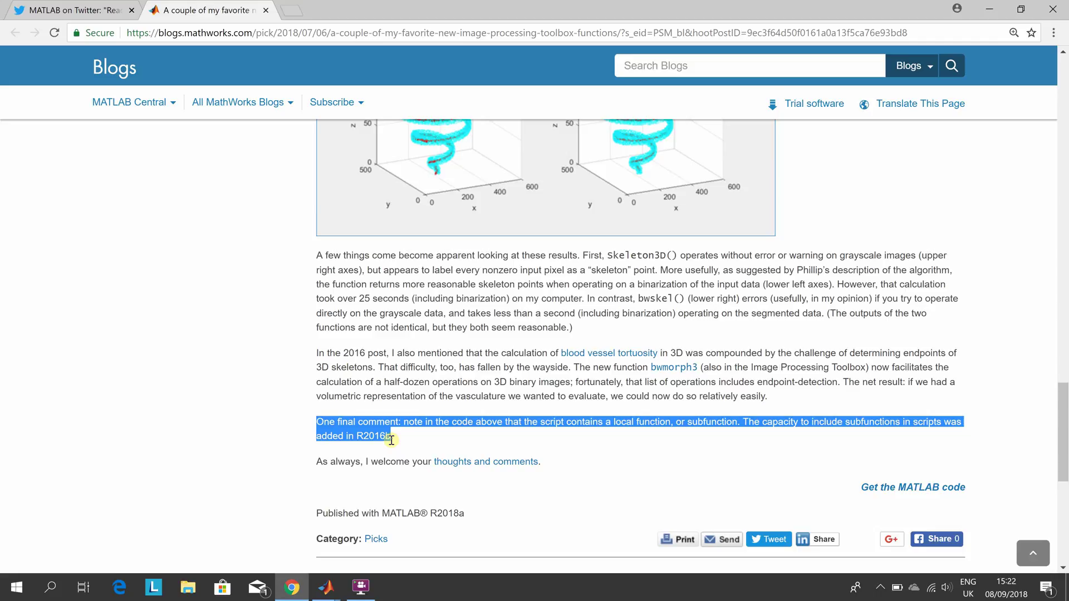
key("alt+Tab")
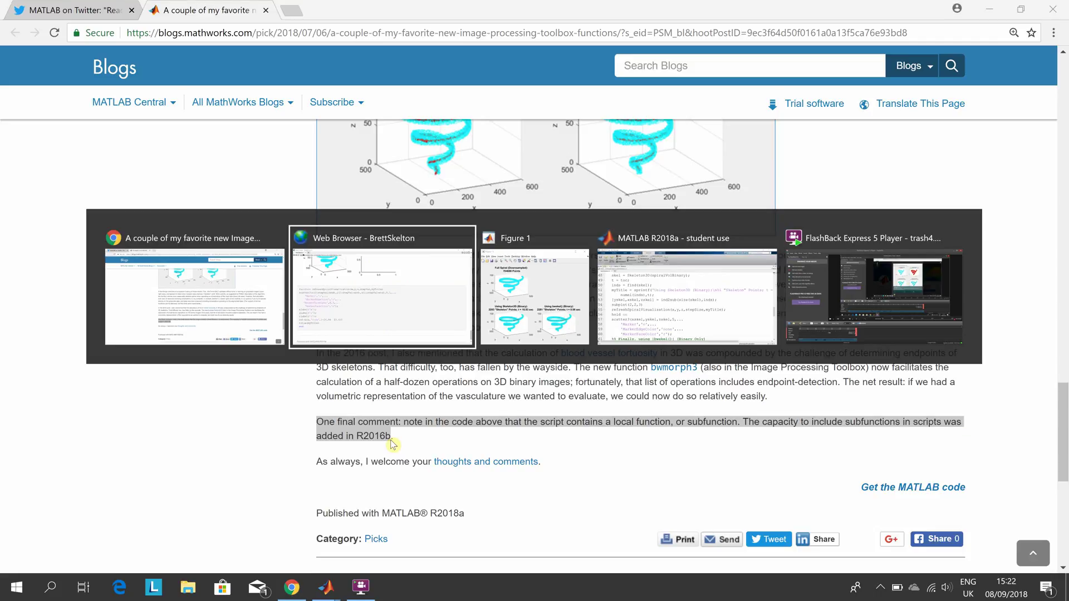
key("alt+Tab")
key("alt+Tab")
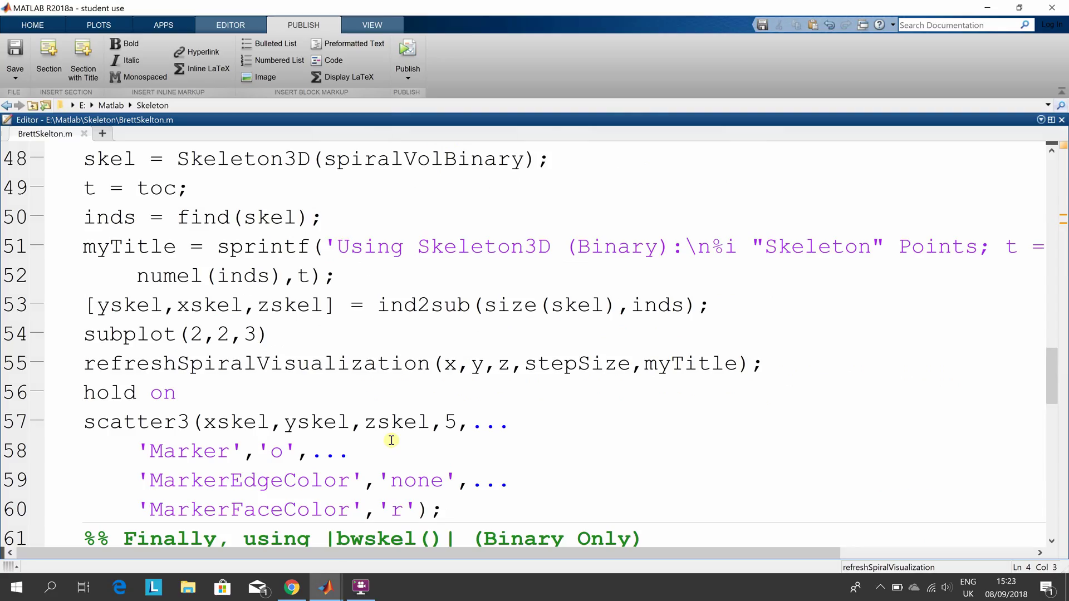
key("Down")
key("Down")
key("Down")
key("Down")
key("Down")
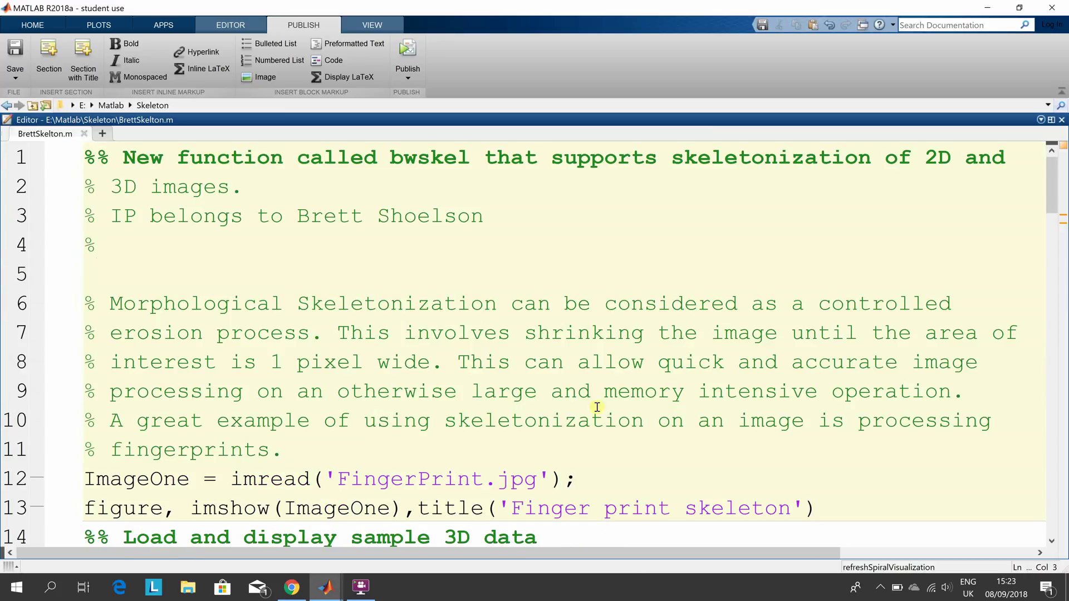
key("Down")
left_click_drag(1052, 211, 1064, 539)
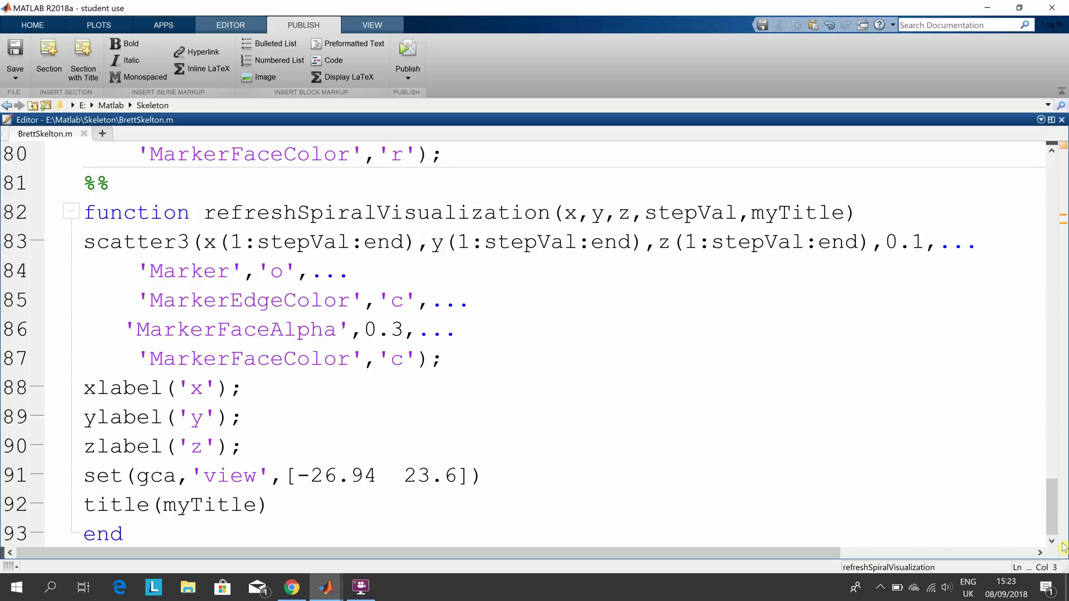
key("alt+Tab")
key("alt+Tab")
key("alt+Tab")
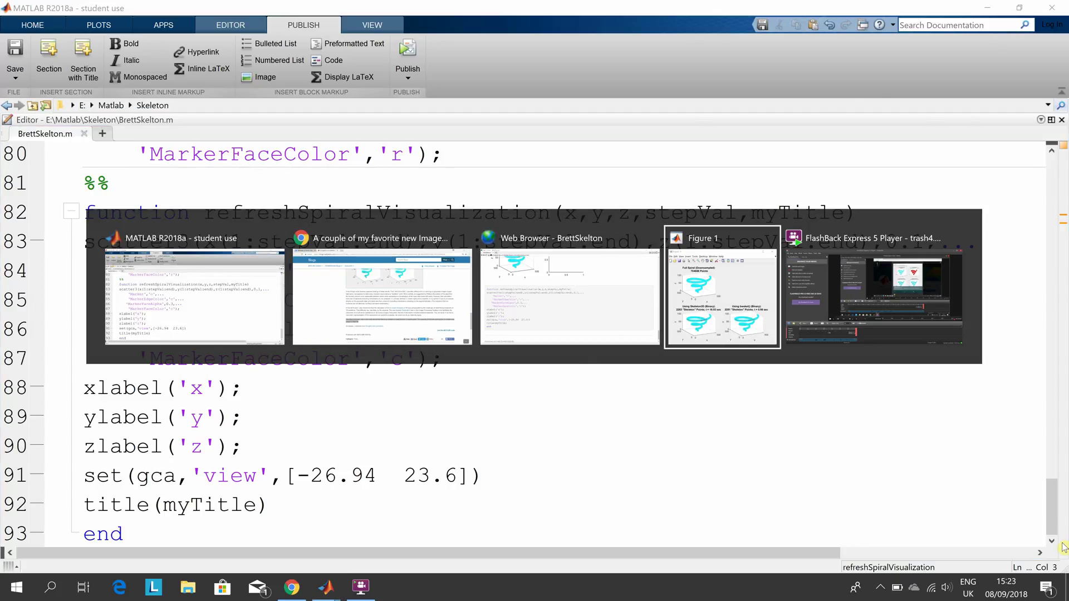